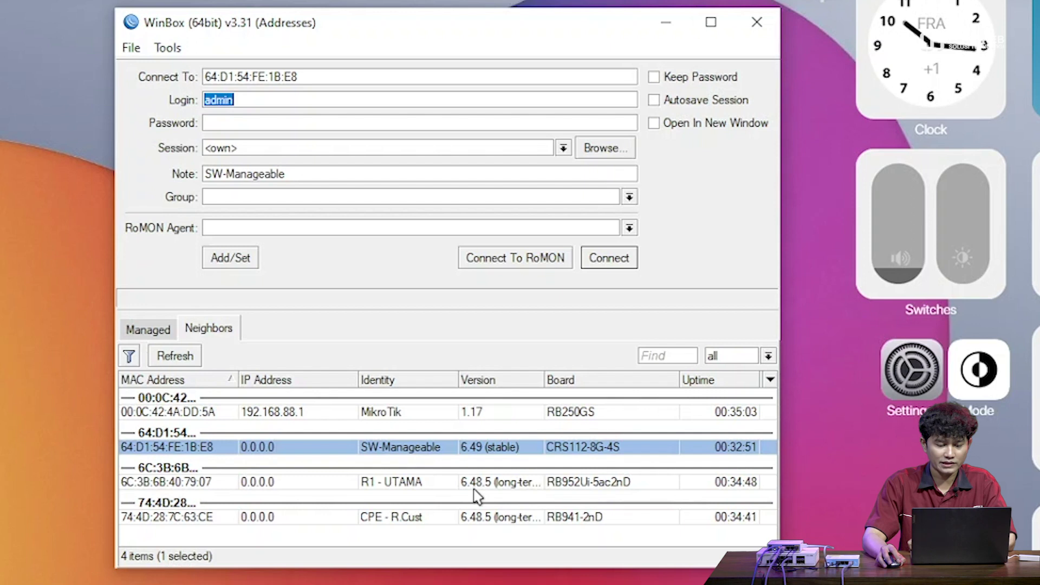
Connect to the R1 - UTAMA router as admin and close its Address List, leaving the Interface List in view
click(428, 484)
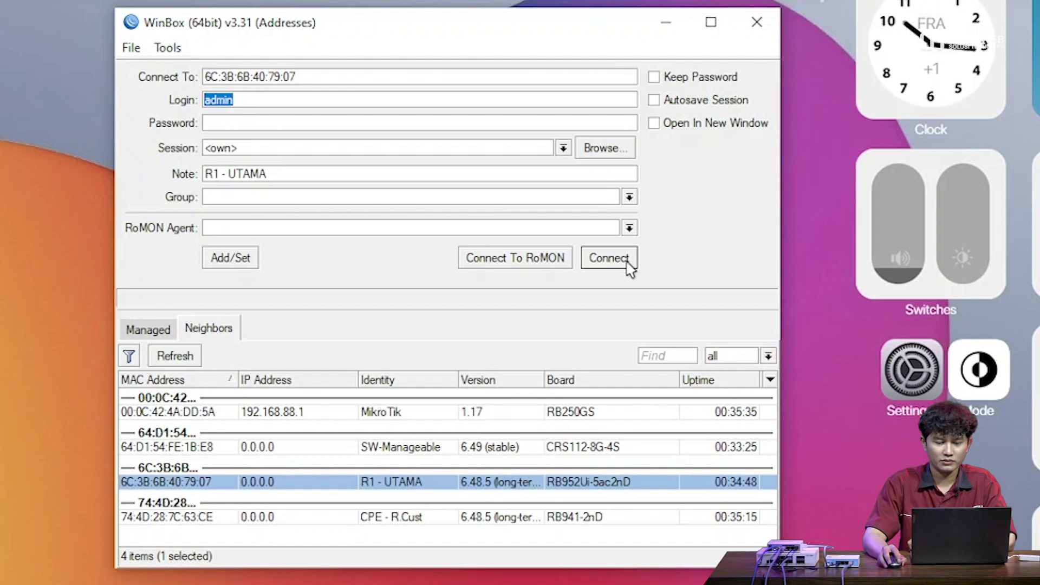
click(609, 259)
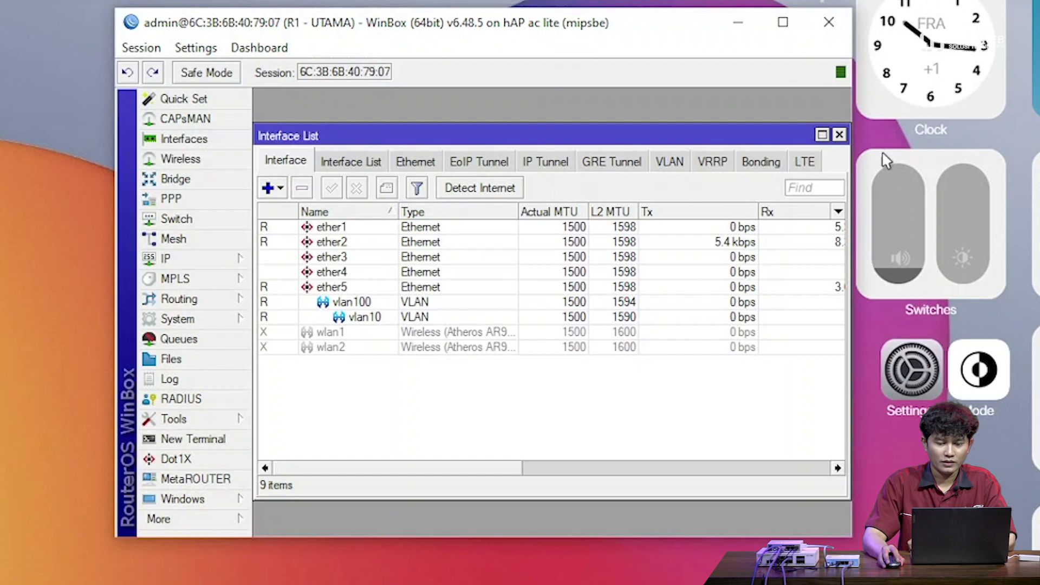
drag(616, 29, 435, 23)
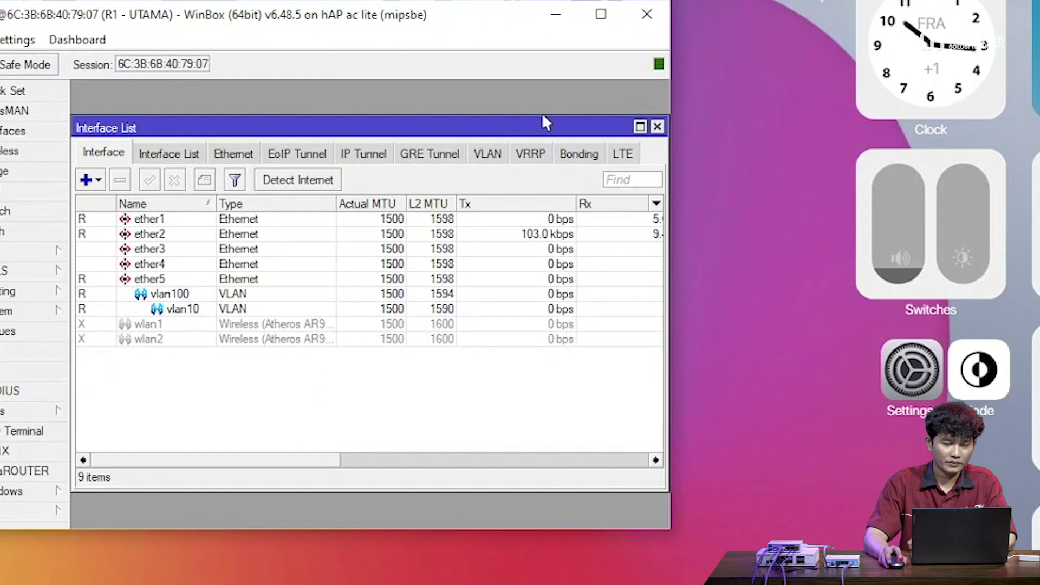
drag(589, 128, 590, 102)
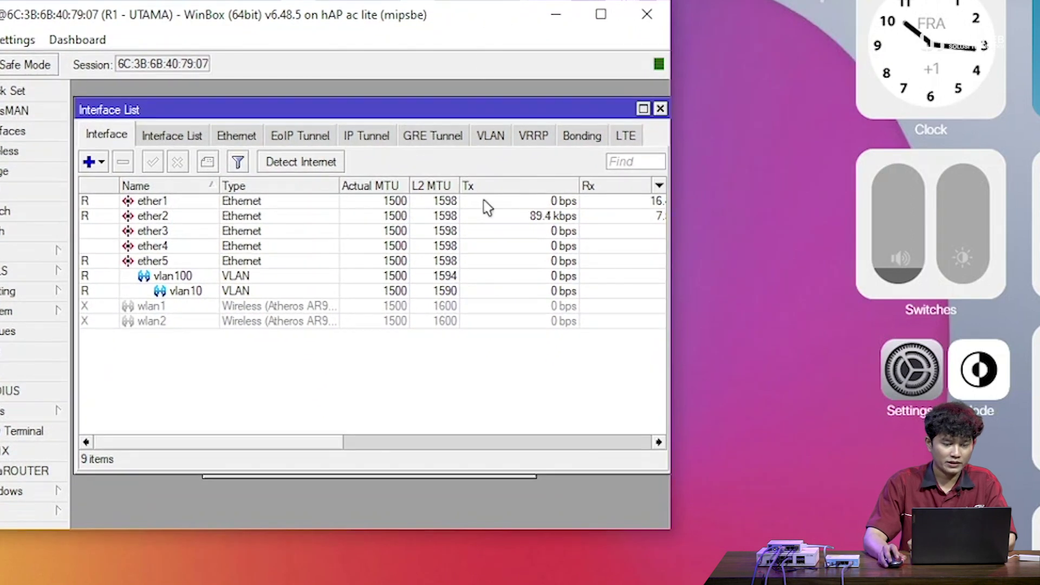
drag(440, 111, 432, 101)
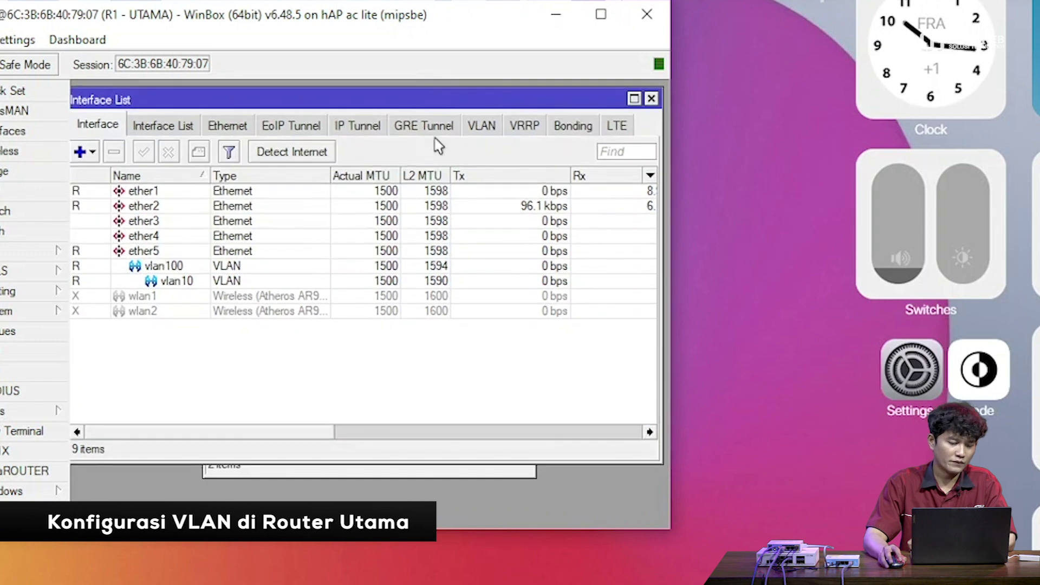
click(403, 470)
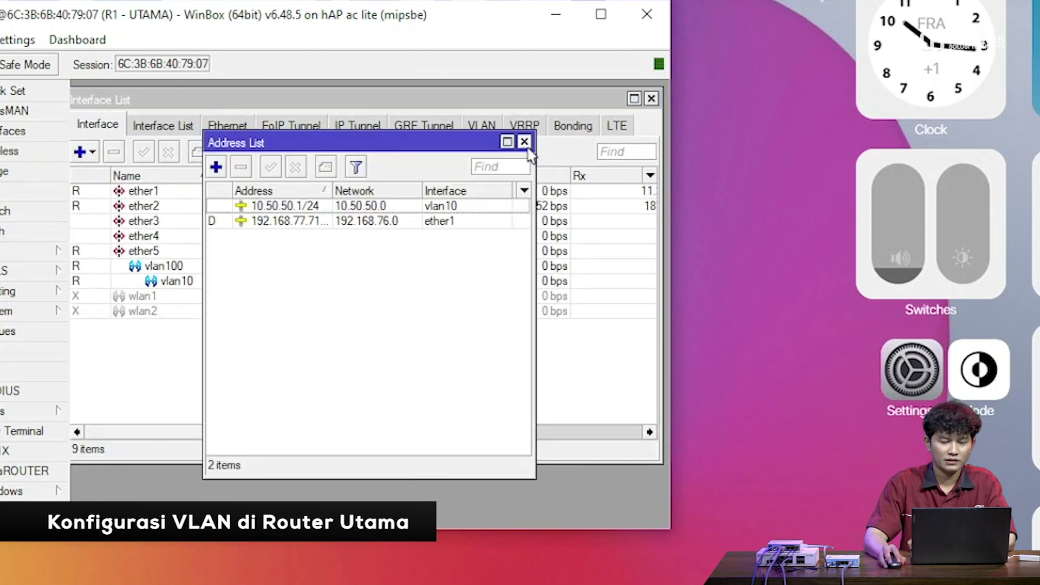
click(524, 142)
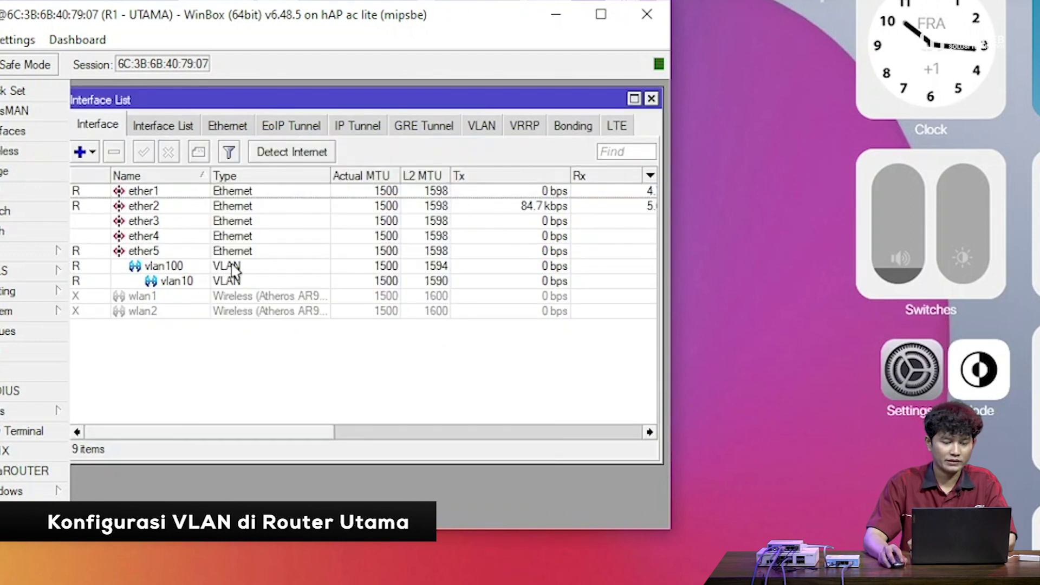
Enlarge the session window and review the general settings of the vlan100 interface under ether5
click(208, 268)
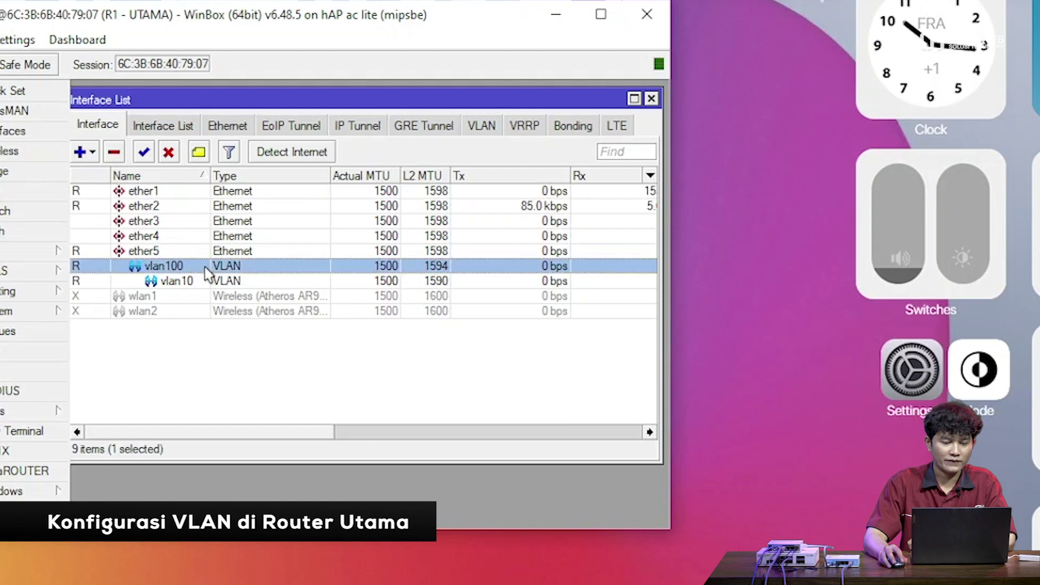
click(207, 281)
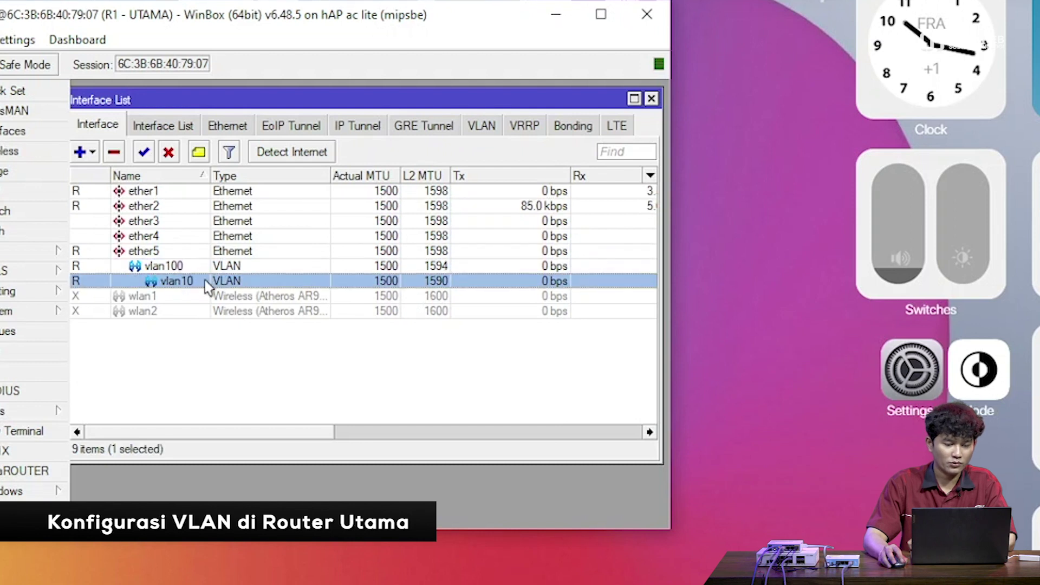
click(616, 21)
drag(339, 73, 394, 75)
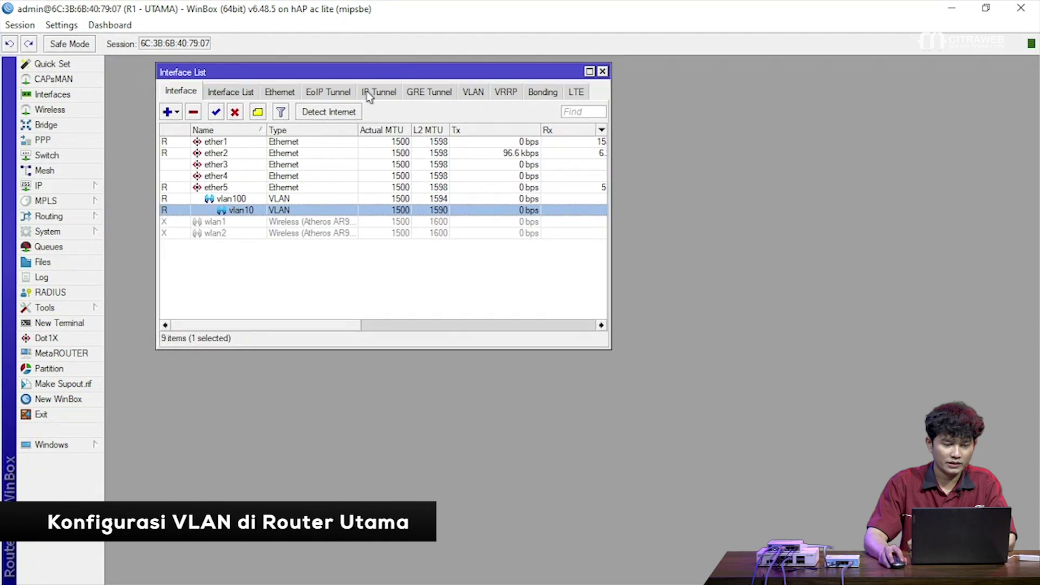
double_click(266, 200)
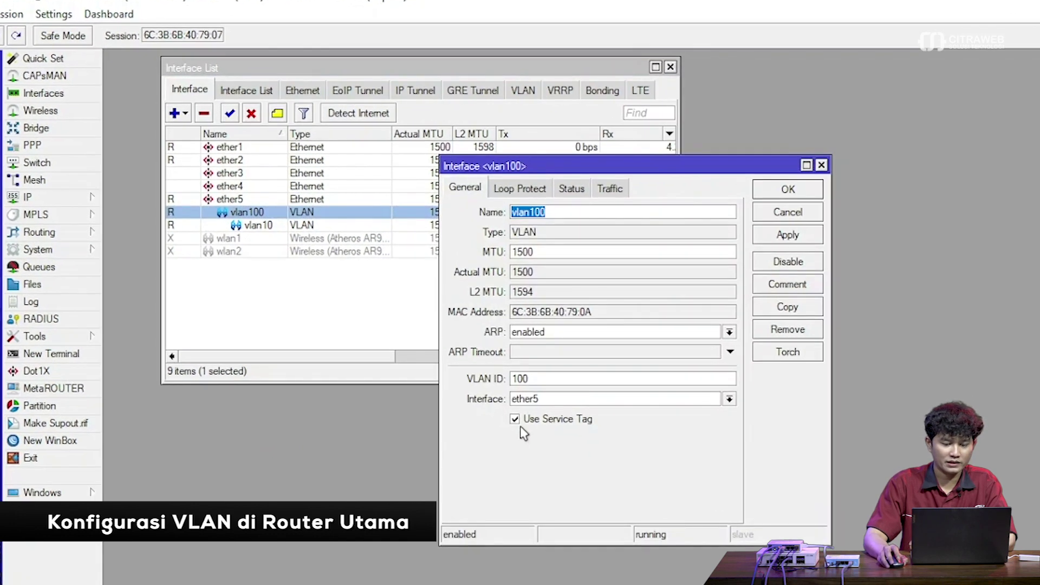
click(788, 212)
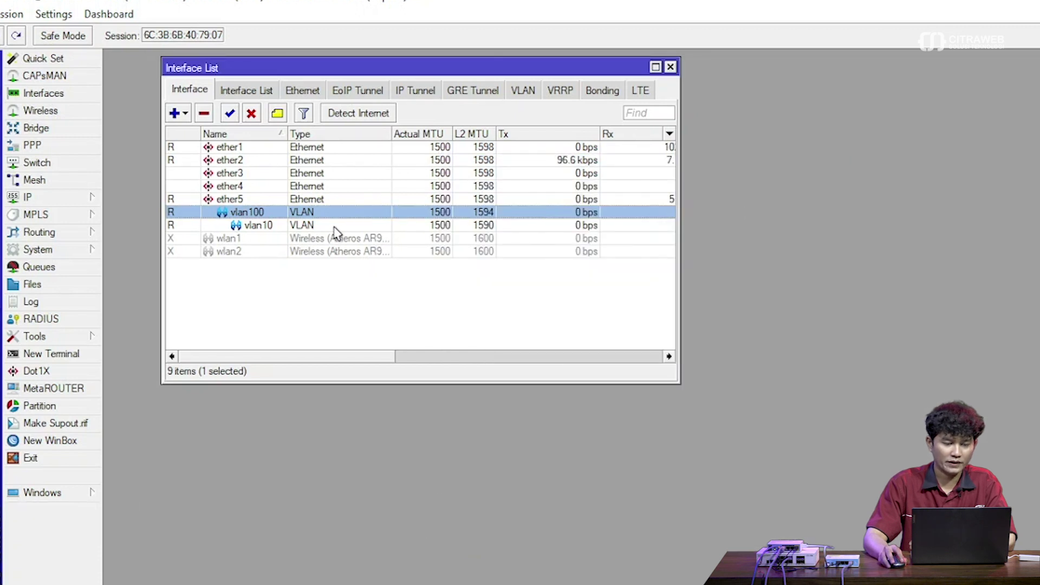
Examine the vlan10 interface's VLAN ID, parent interface and service tag setting
click(335, 226)
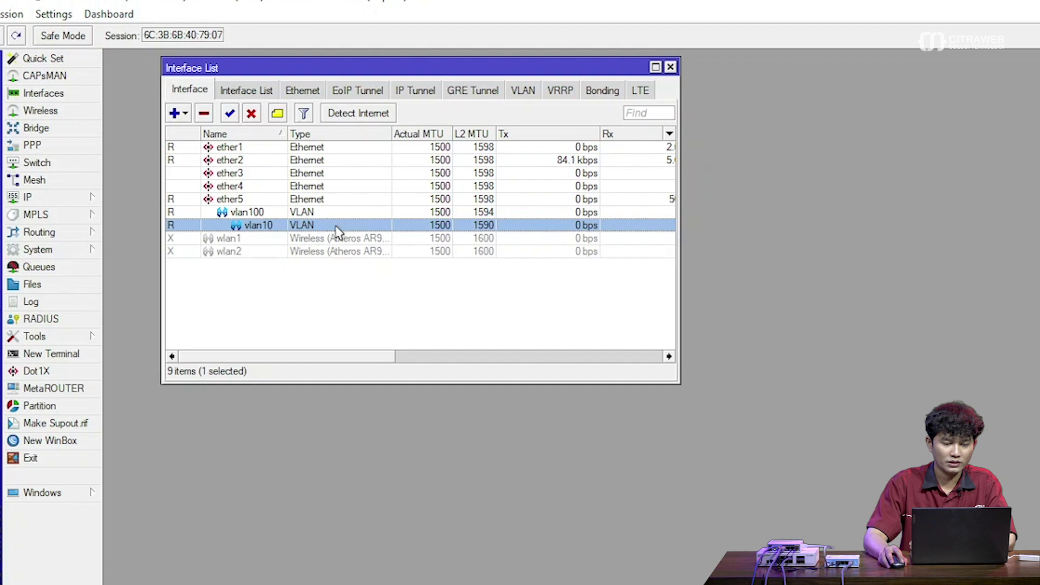
double_click(335, 227)
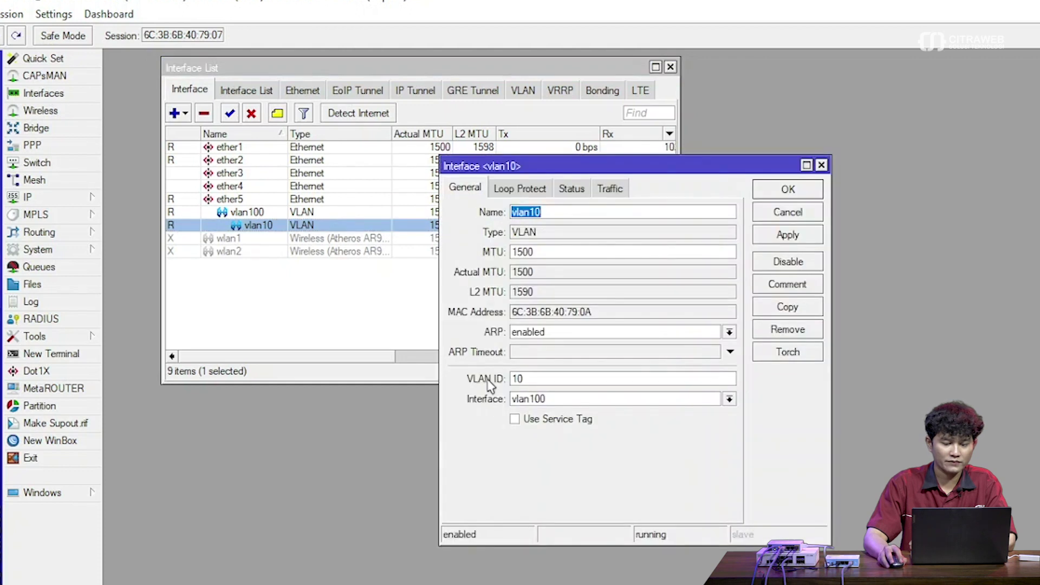
click(786, 192)
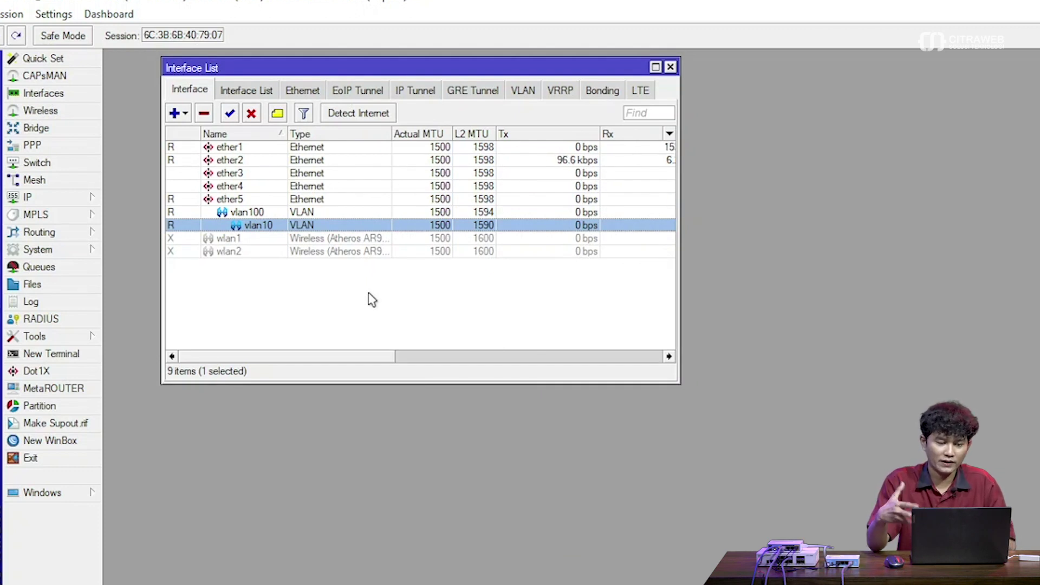
click(372, 299)
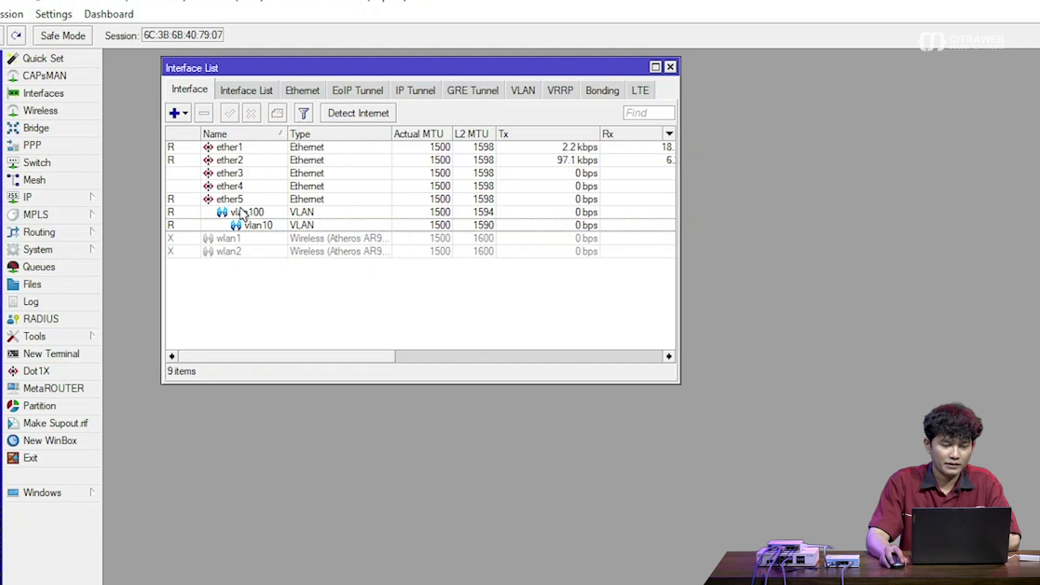
Make sure Use Service Tag is enabled on the vlan100 interface and apply its settings
click(256, 229)
click(255, 214)
click(259, 227)
click(255, 213)
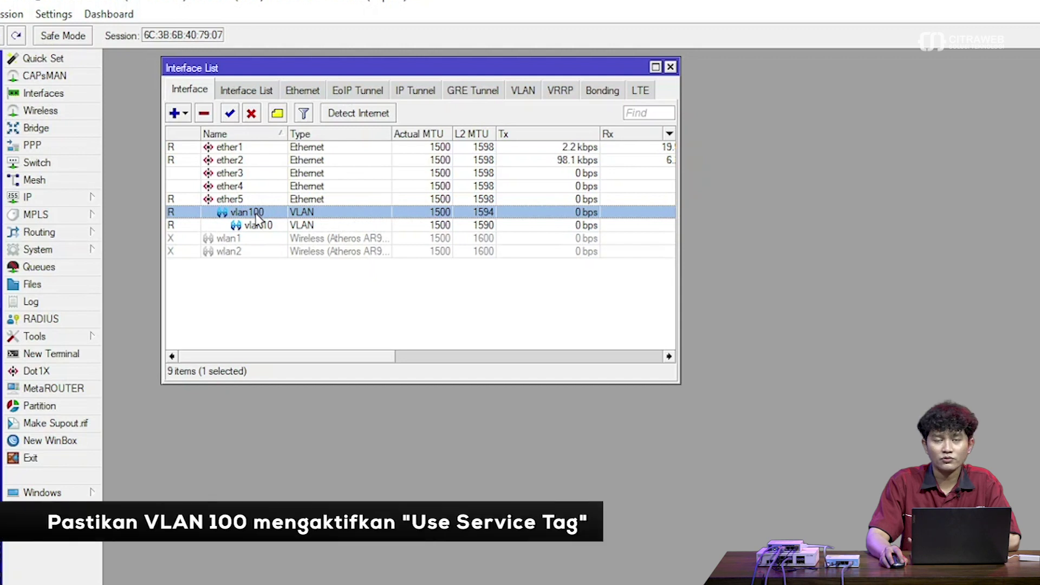
double_click(255, 213)
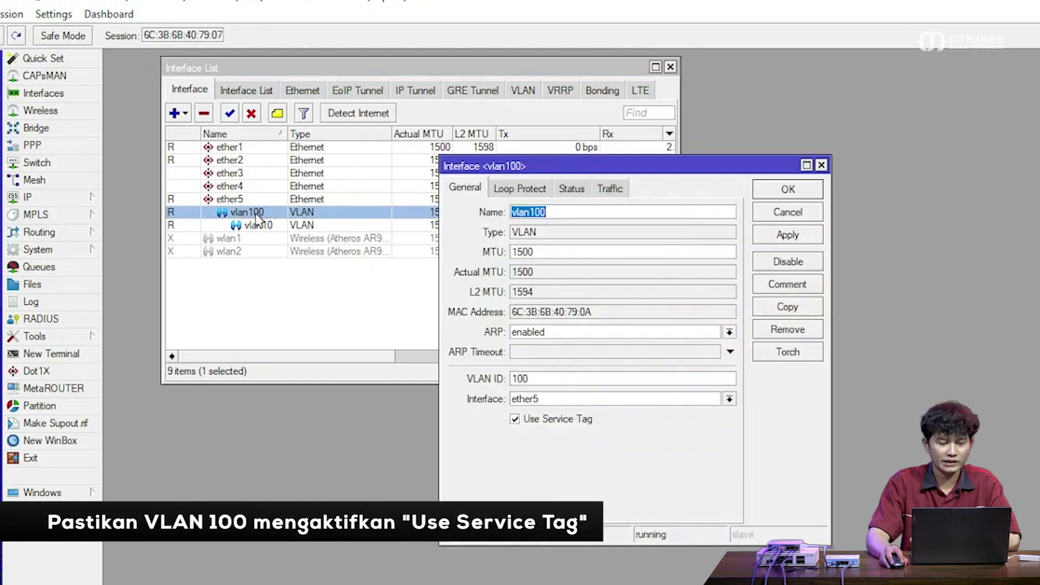
drag(482, 162, 439, 114)
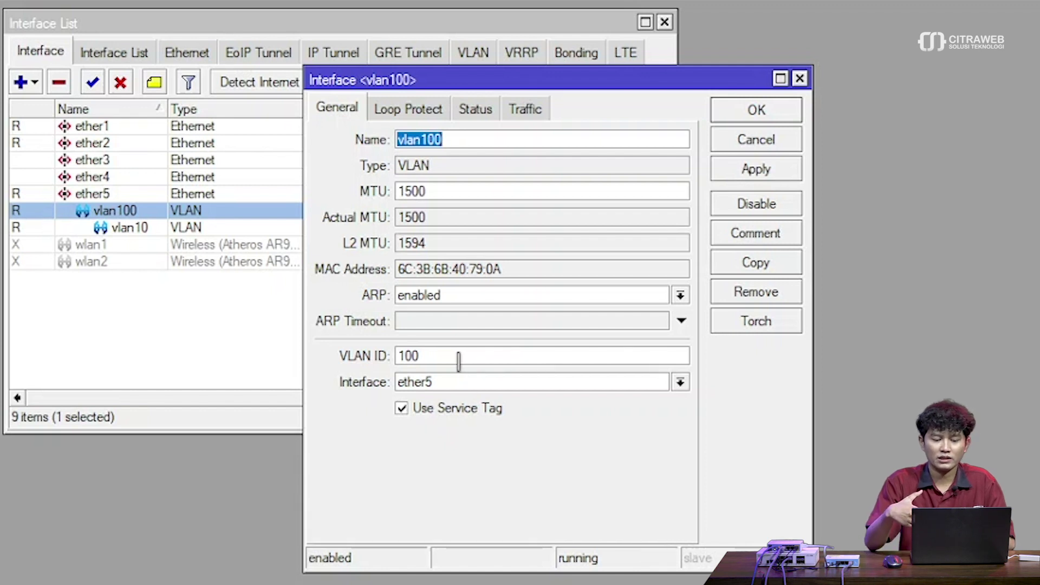
click(428, 411)
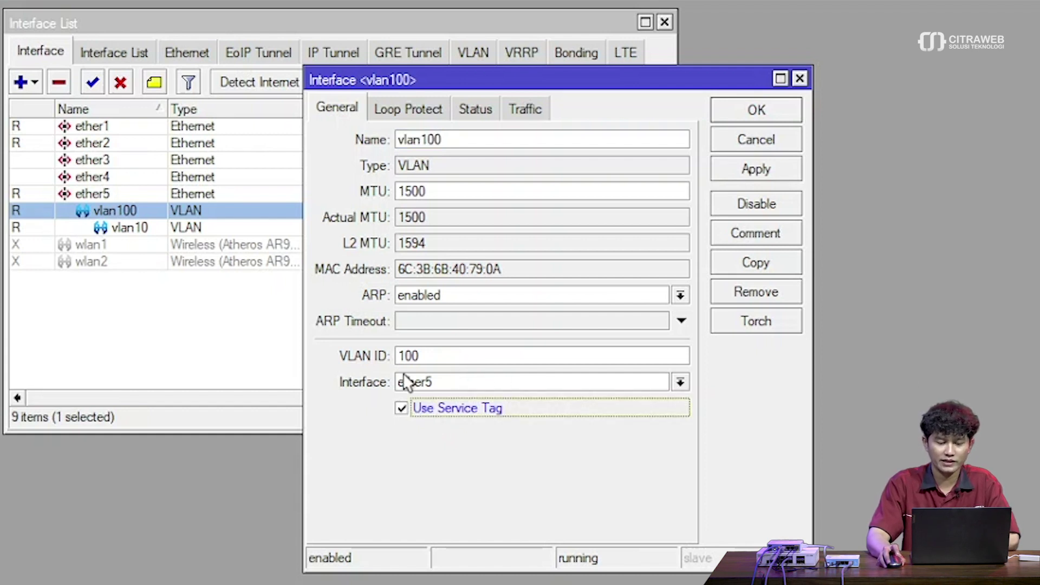
click(744, 173)
click(756, 110)
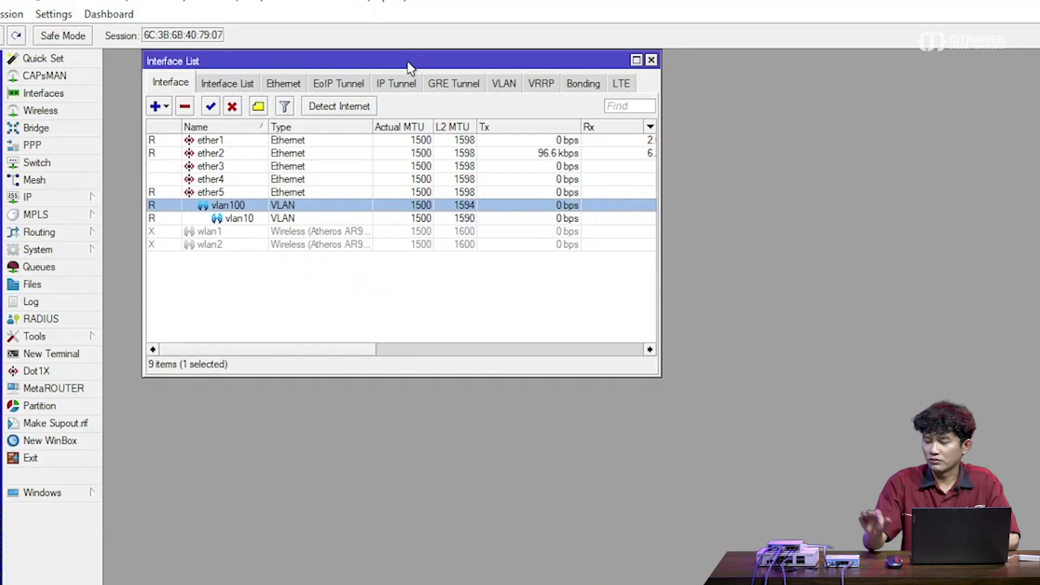
Open the router's IP address list beside the interface list and check the address assigned to vlan10
mouse_move(410, 67)
mouse_down()
mouse_move(404, 58)
mouse_move(399, 70)
mouse_up()
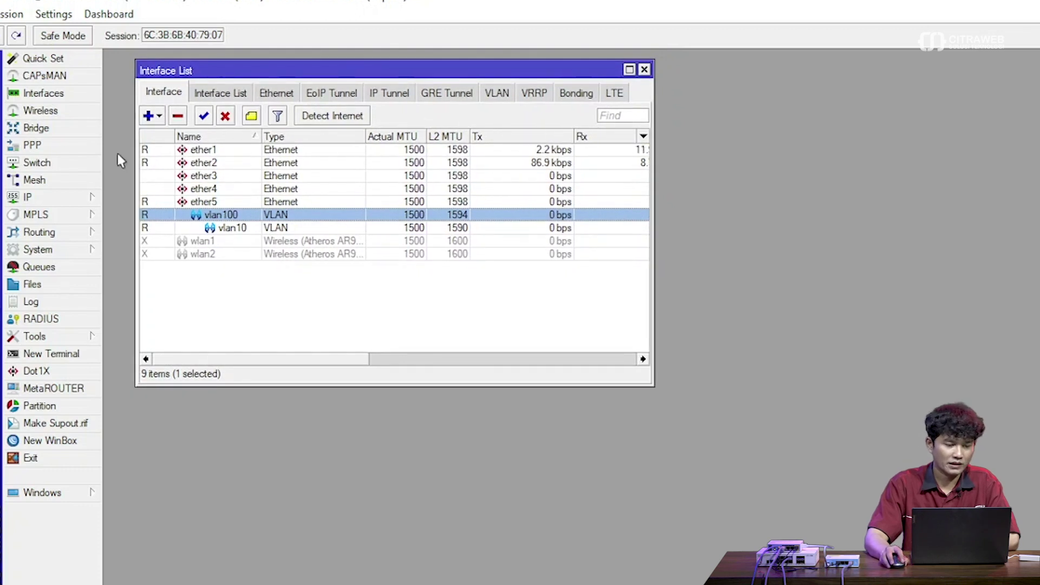
click(43, 199)
click(130, 233)
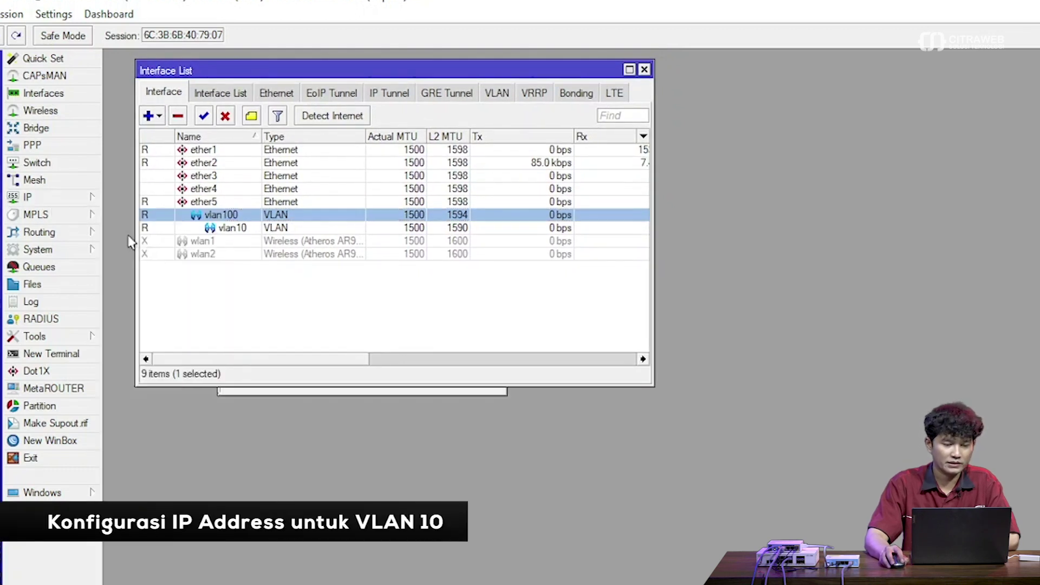
drag(313, 104, 461, 153)
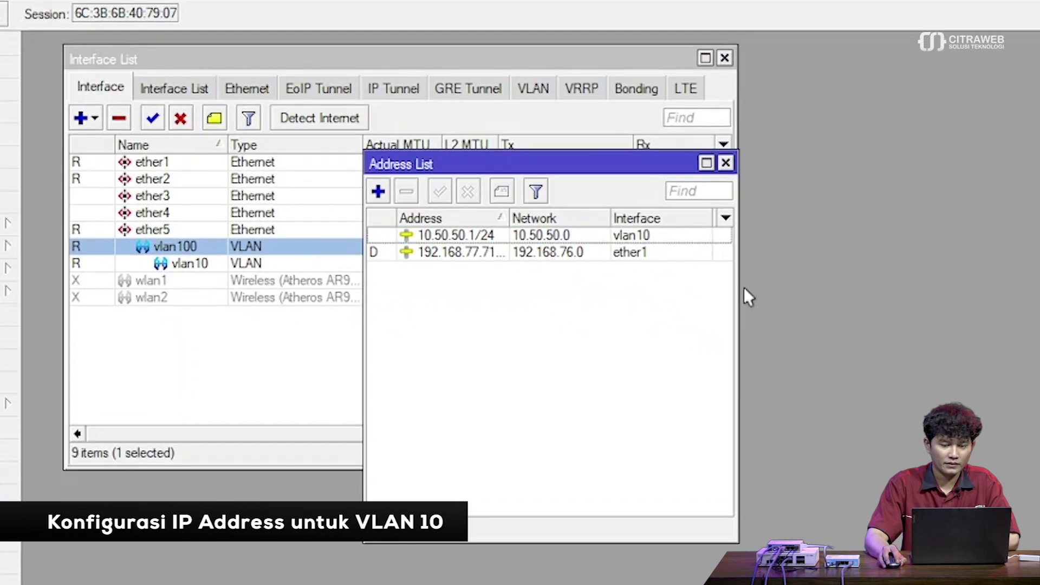
click(617, 238)
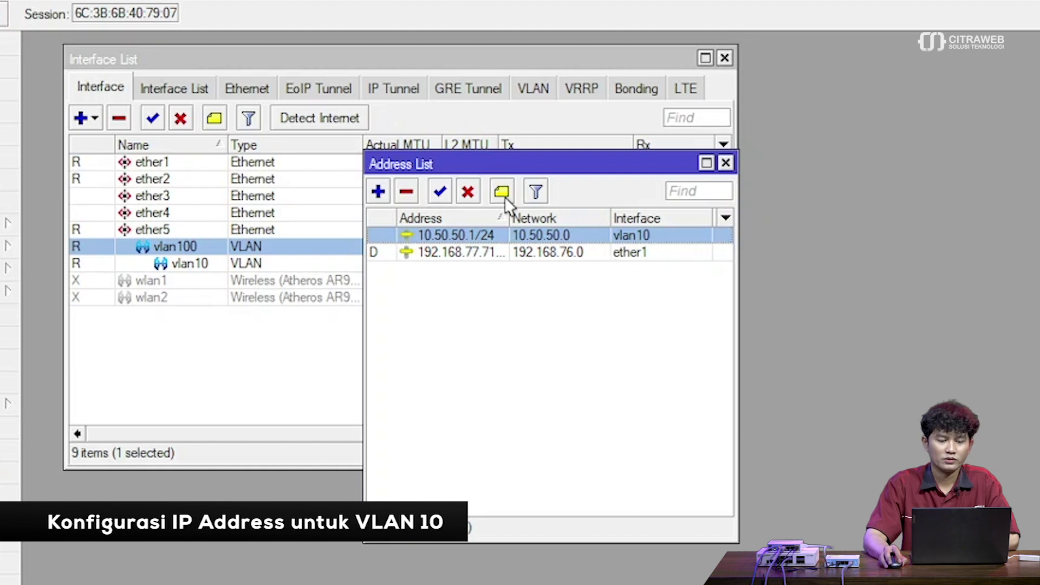
drag(508, 162, 577, 72)
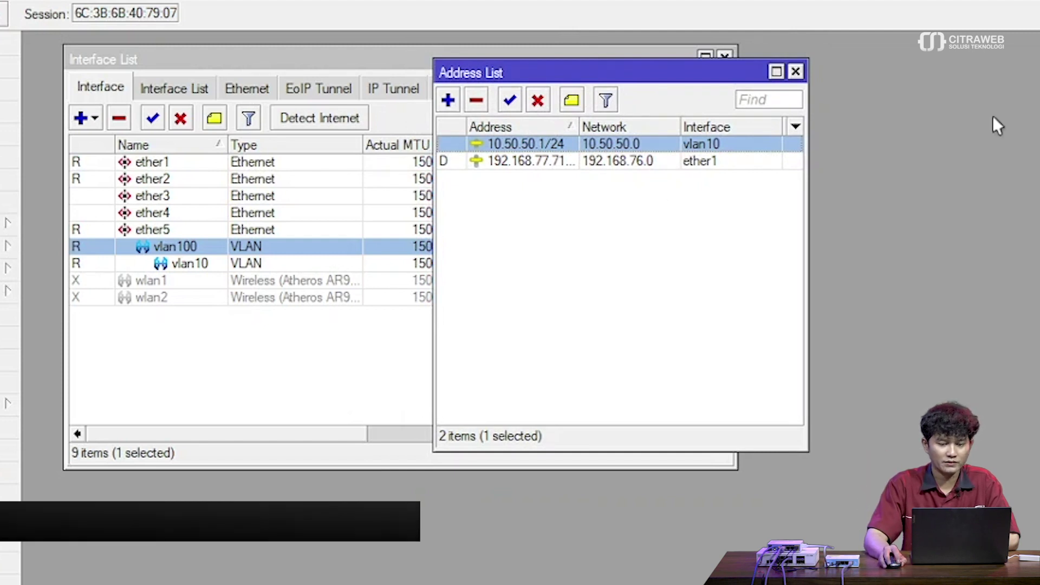
Open the router's DHCP server list, check the server on vlan10, and arrange the window alongside the address list
click(11, 222)
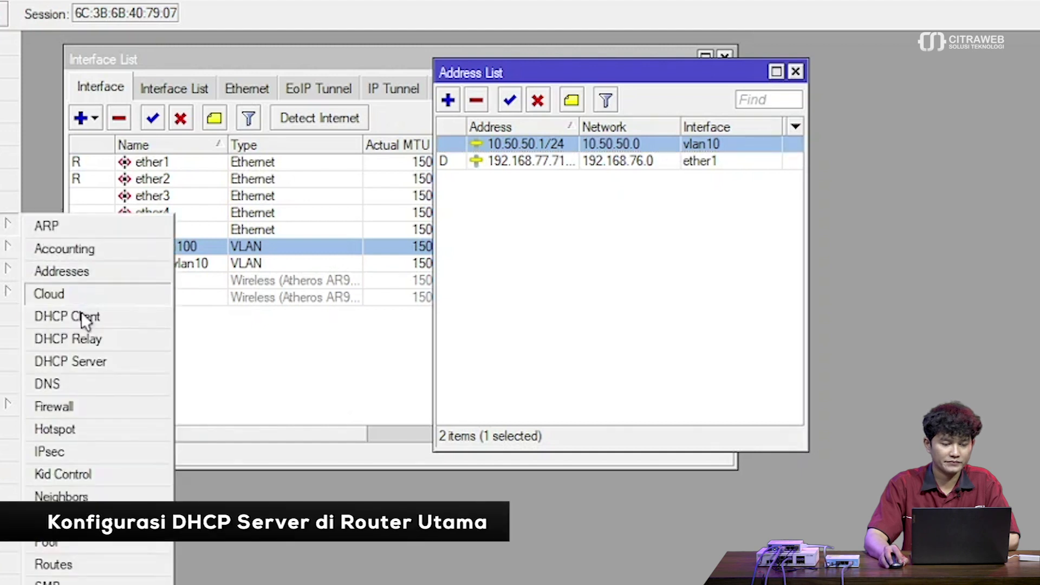
click(97, 379)
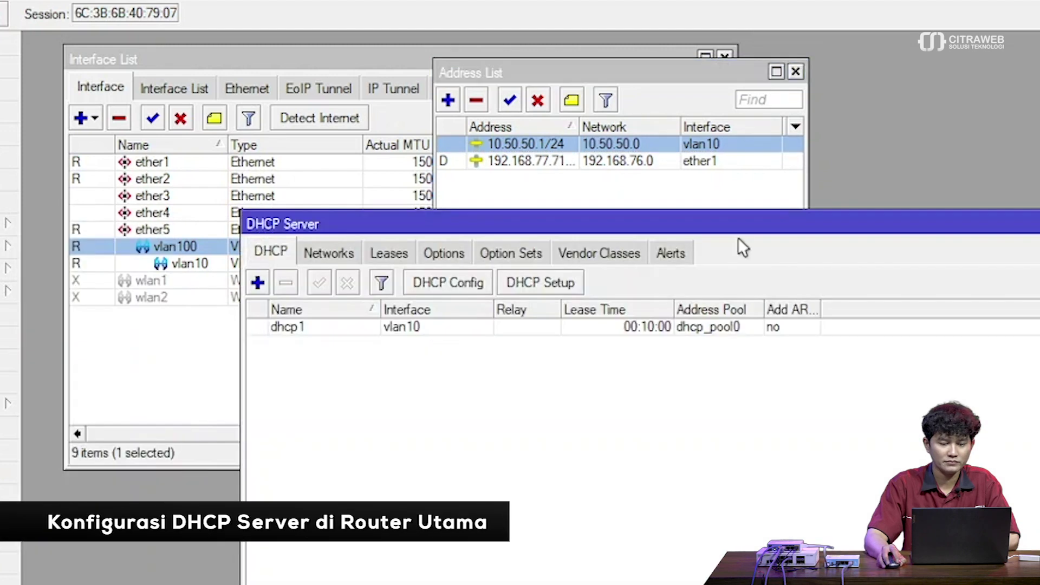
click(568, 327)
drag(594, 224, 827, 246)
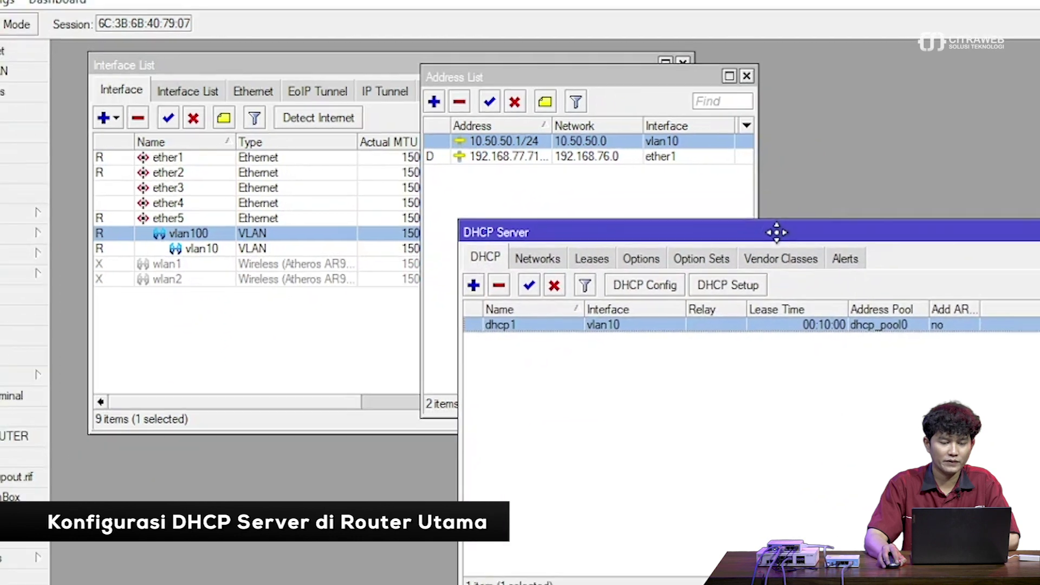
click(679, 78)
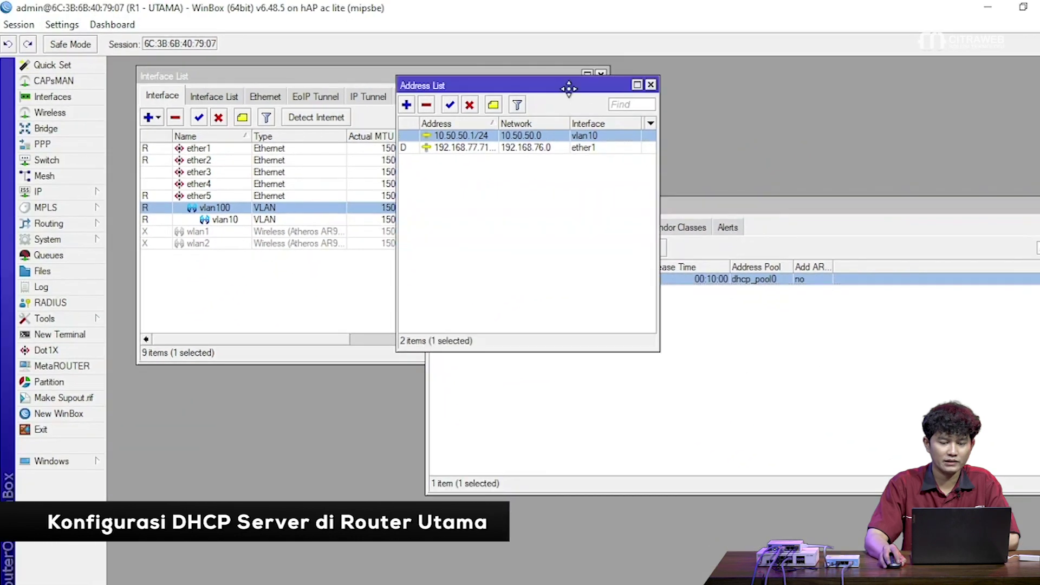
drag(568, 89, 572, 83)
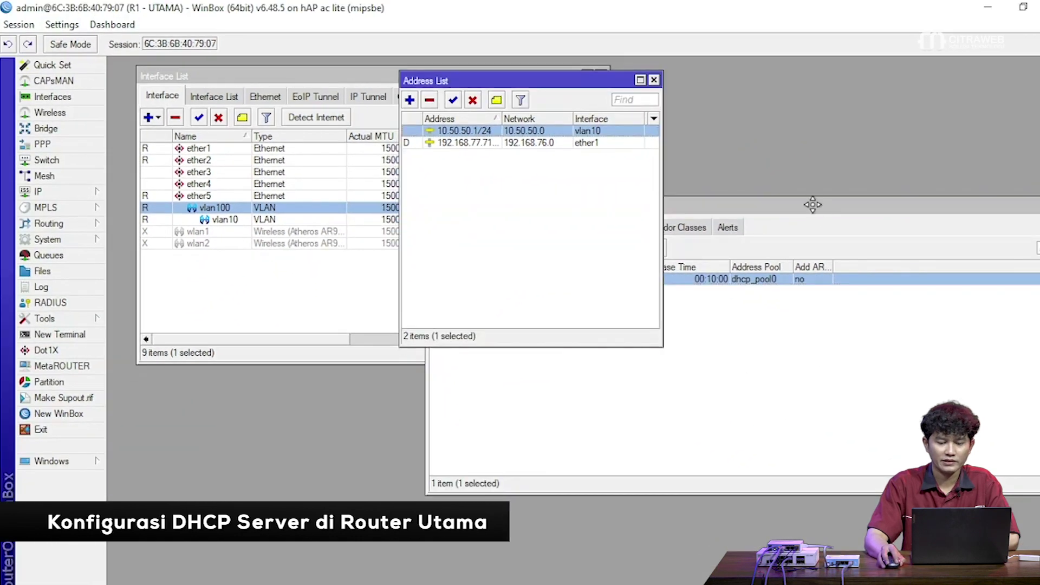
drag(812, 204, 800, 204)
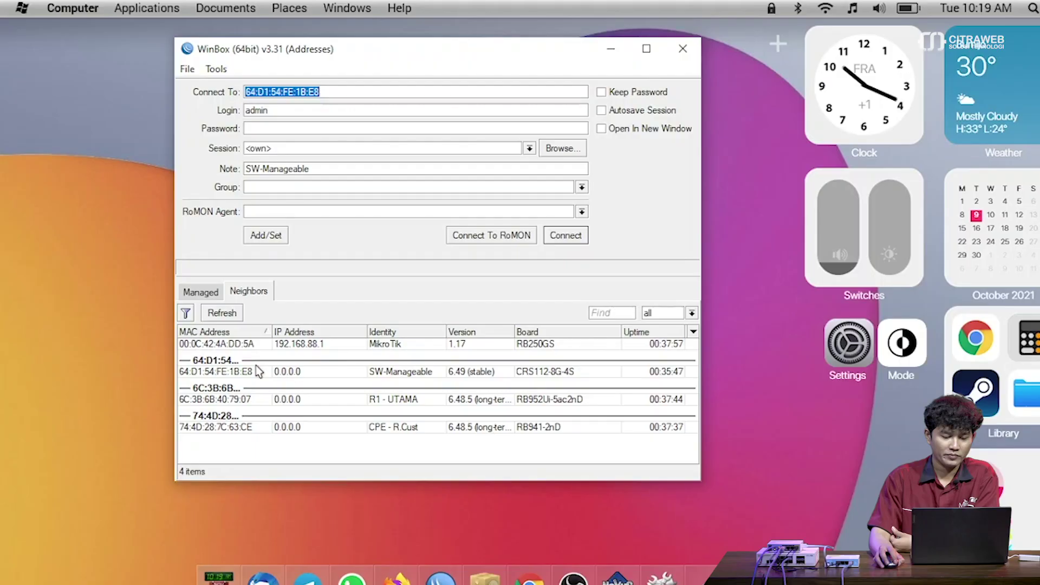
Connect to the SW-Manageable switch as admin, dismiss the password change request, and maximize the session window
click(246, 372)
click(558, 239)
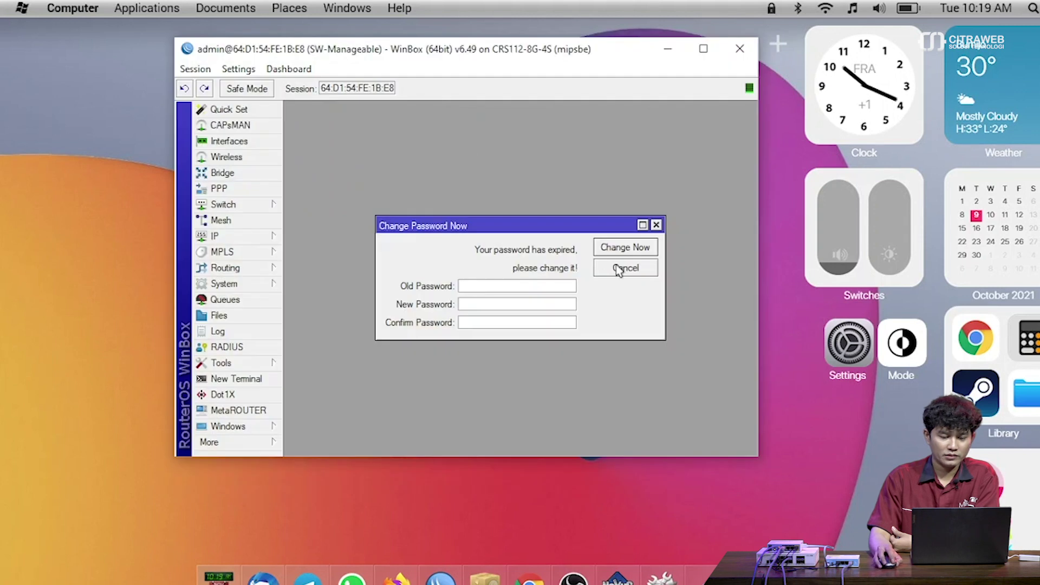
click(623, 268)
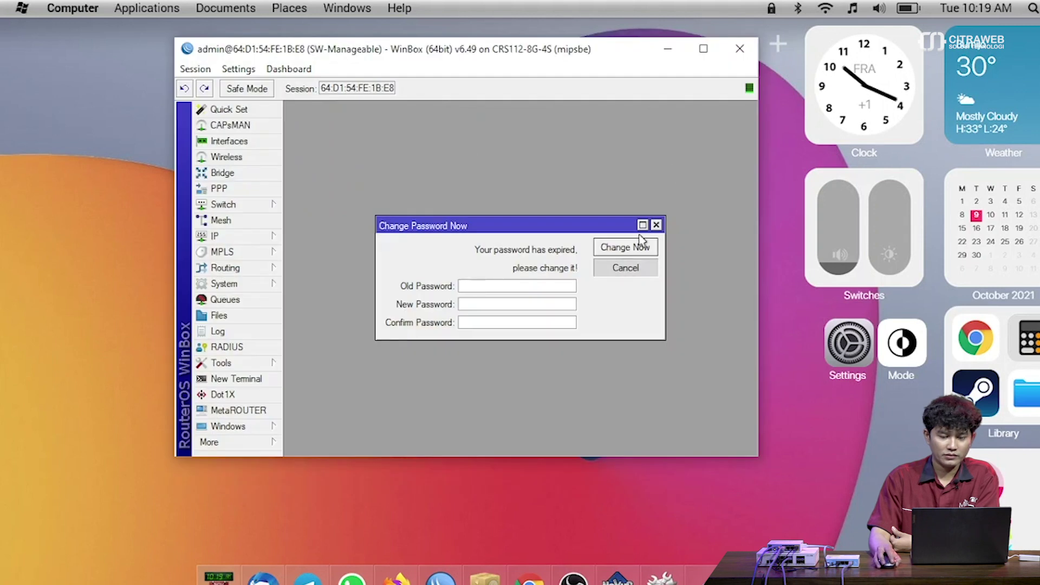
click(703, 48)
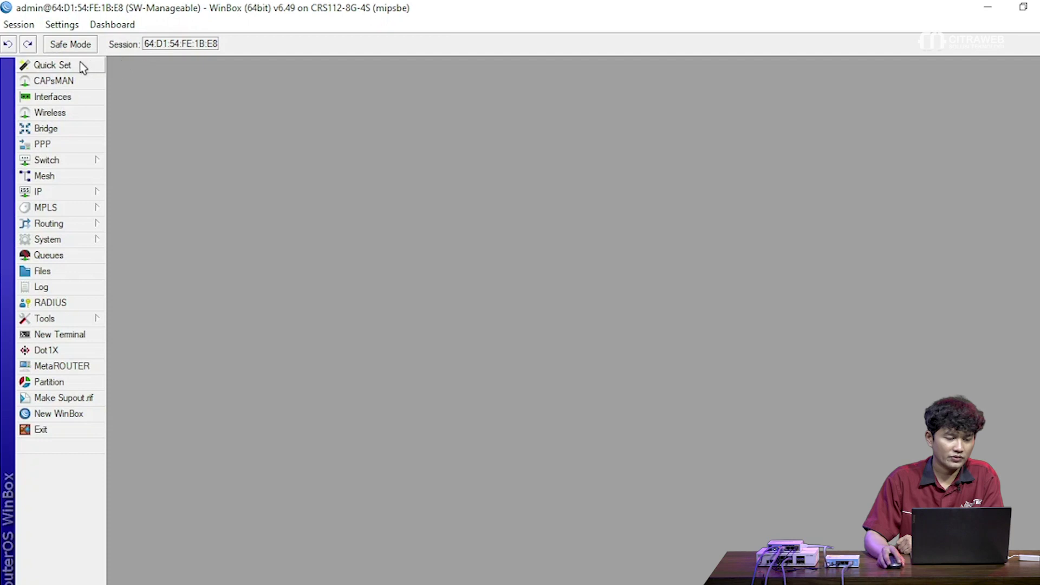
Open the switch chip's VLAN settings and reposition the Switch VLAN window in the workspace
click(53, 162)
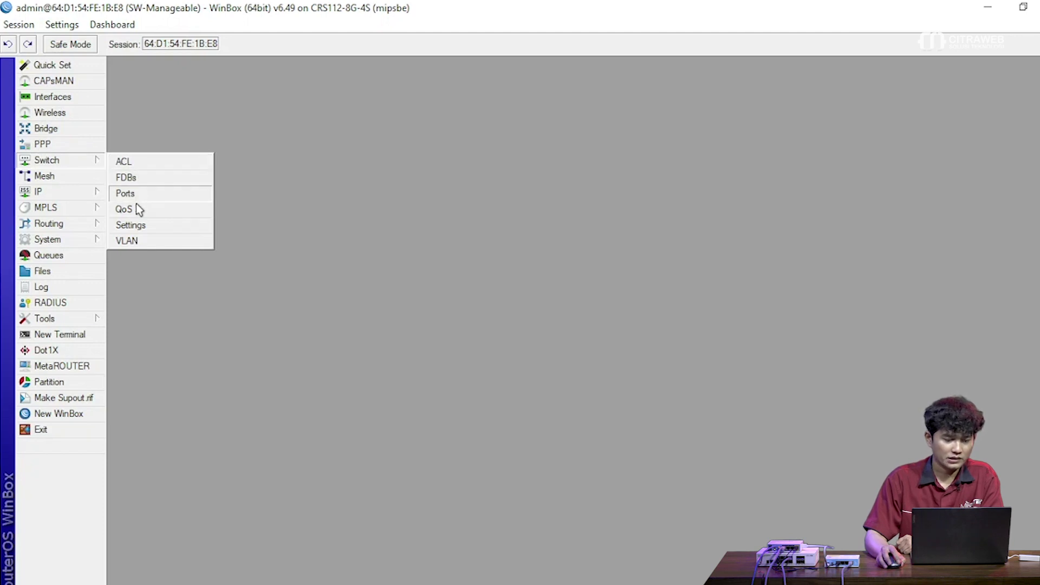
click(156, 245)
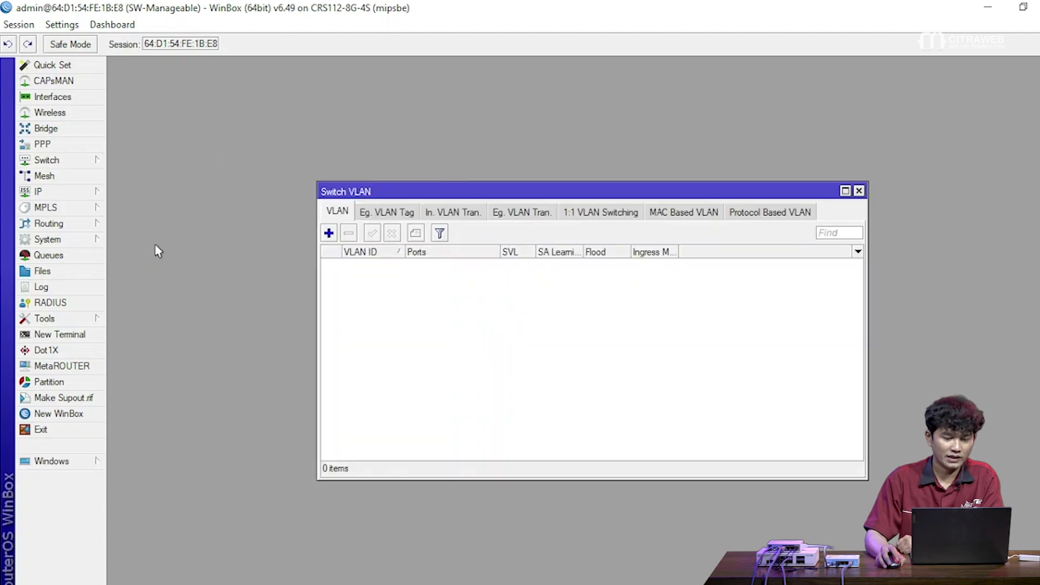
drag(474, 192, 364, 93)
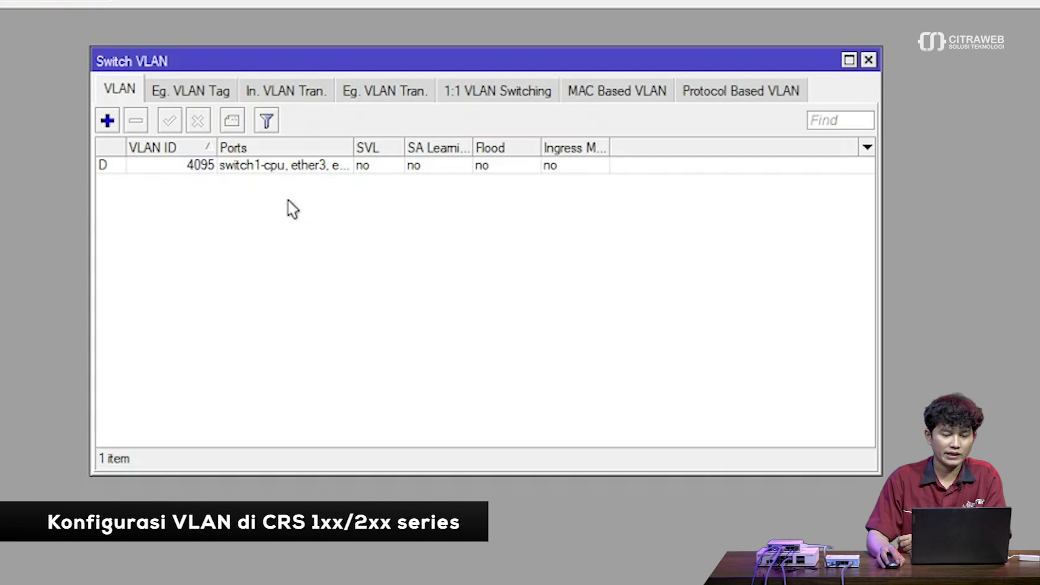
Add an egress VLAN tag entry with VLAN ID 100 and ether1 as the tagged port
click(218, 87)
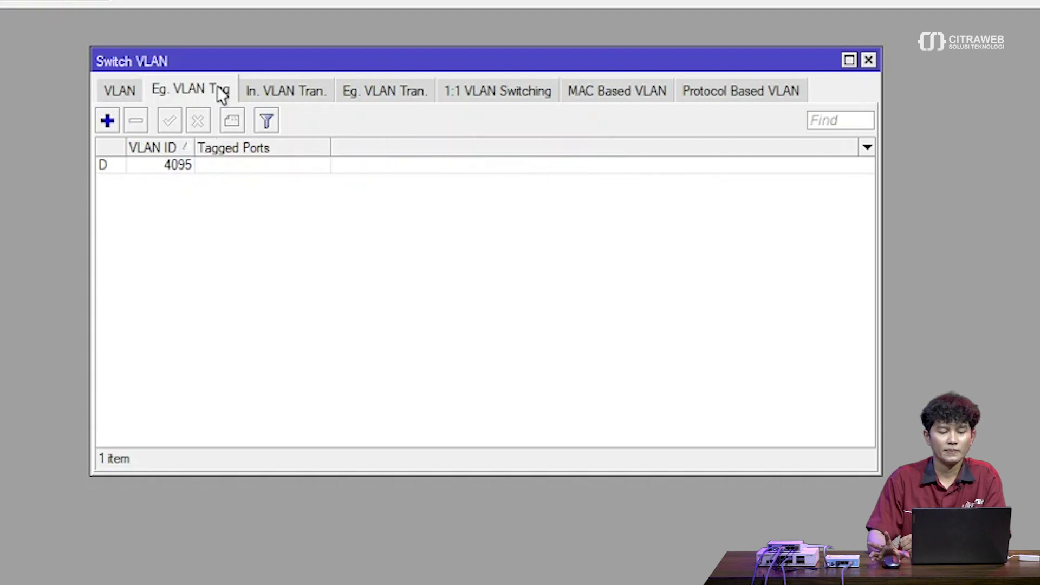
click(107, 123)
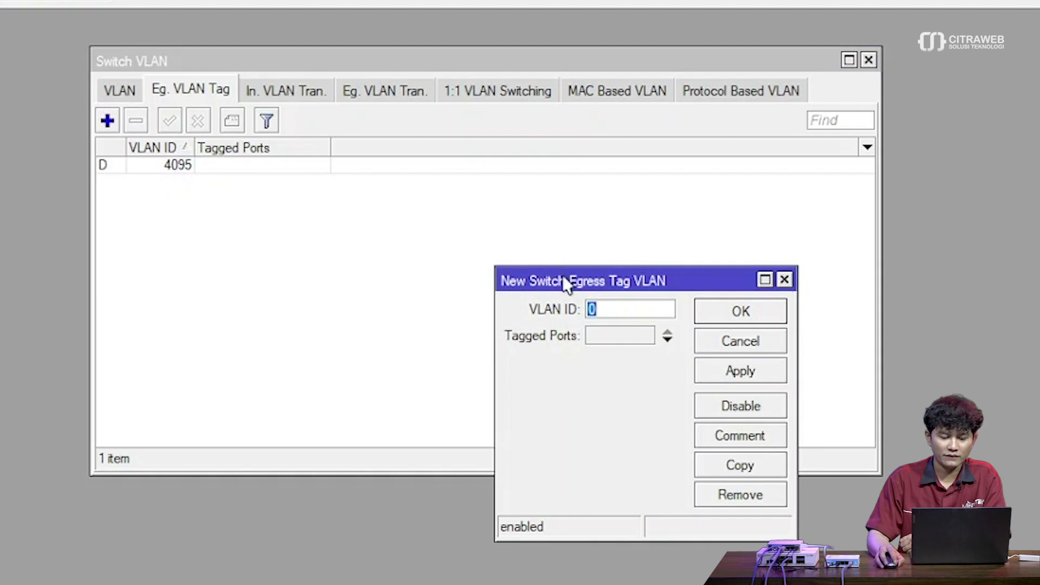
drag(562, 275, 447, 199)
double_click(518, 232)
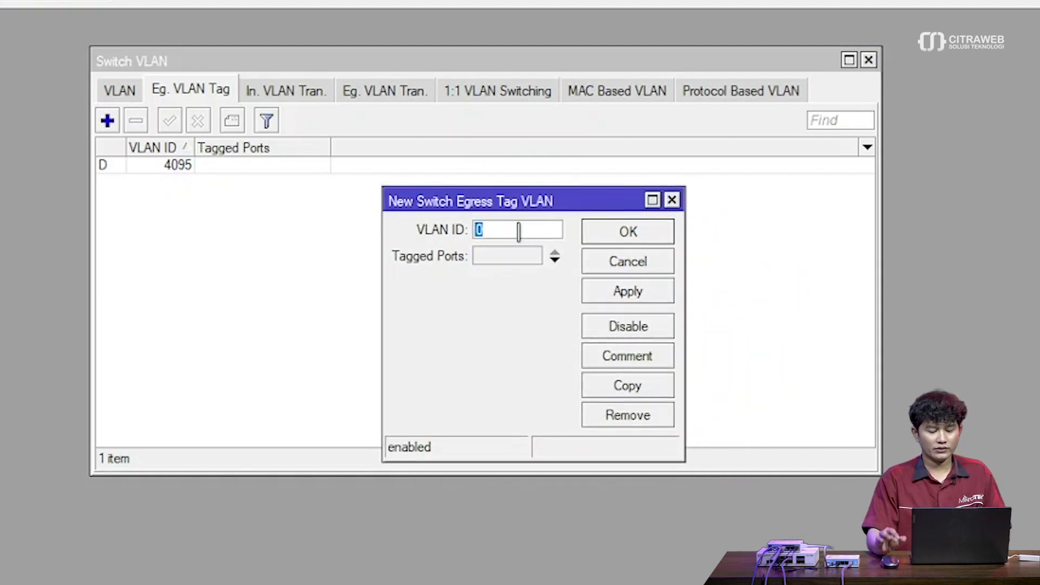
text(100)
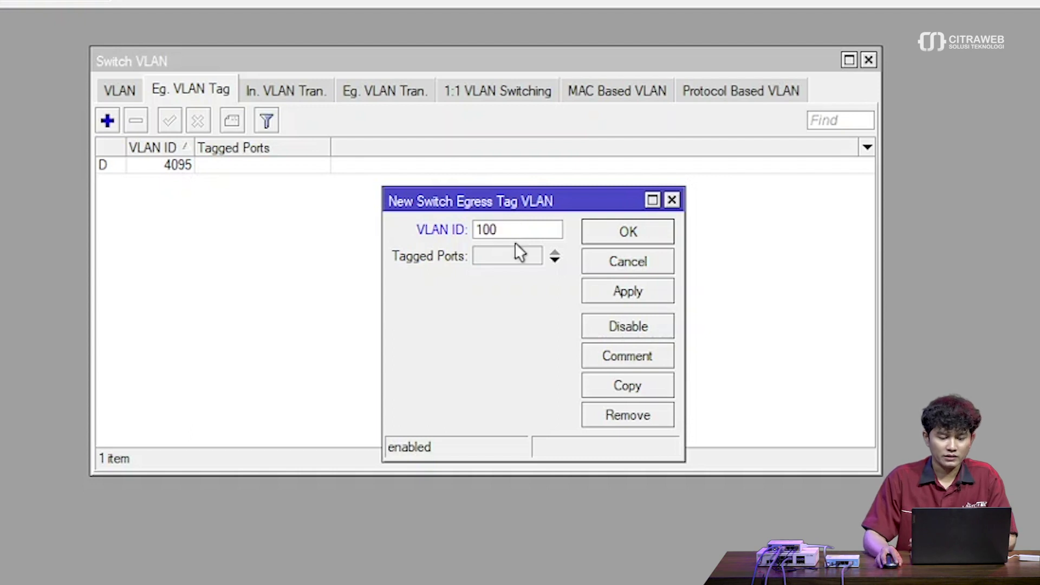
click(510, 251)
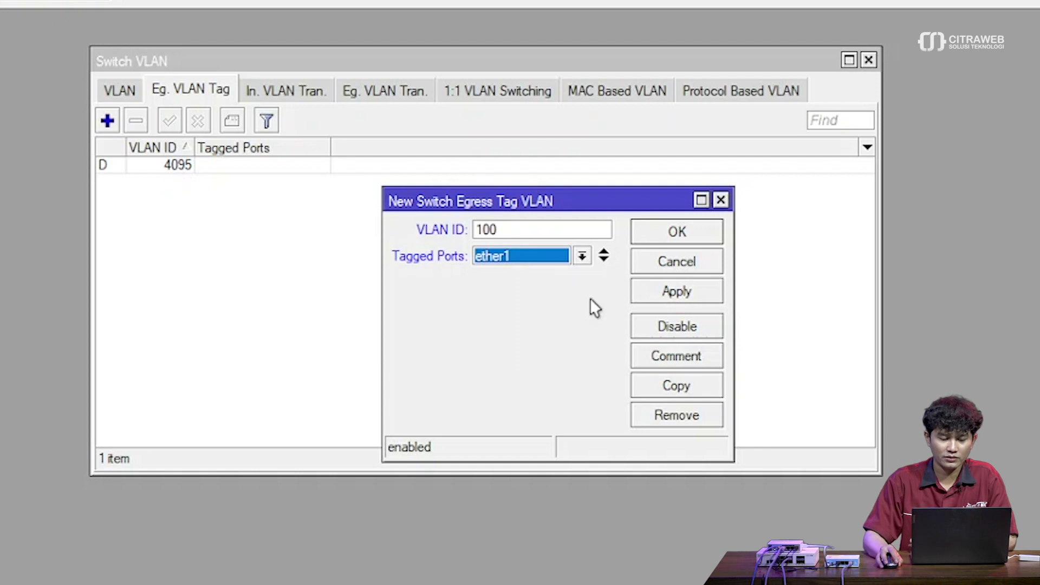
click(577, 258)
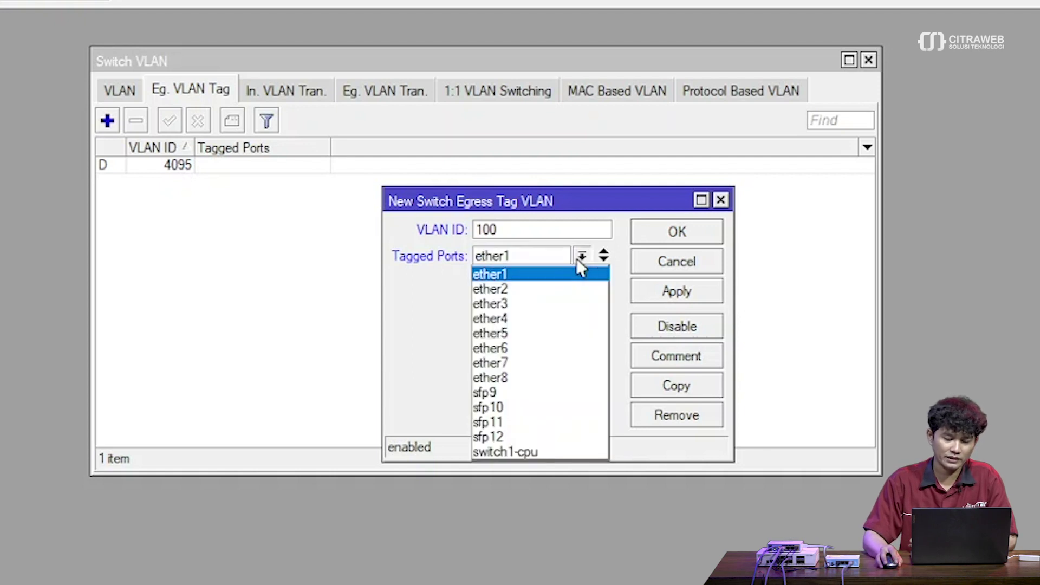
click(568, 274)
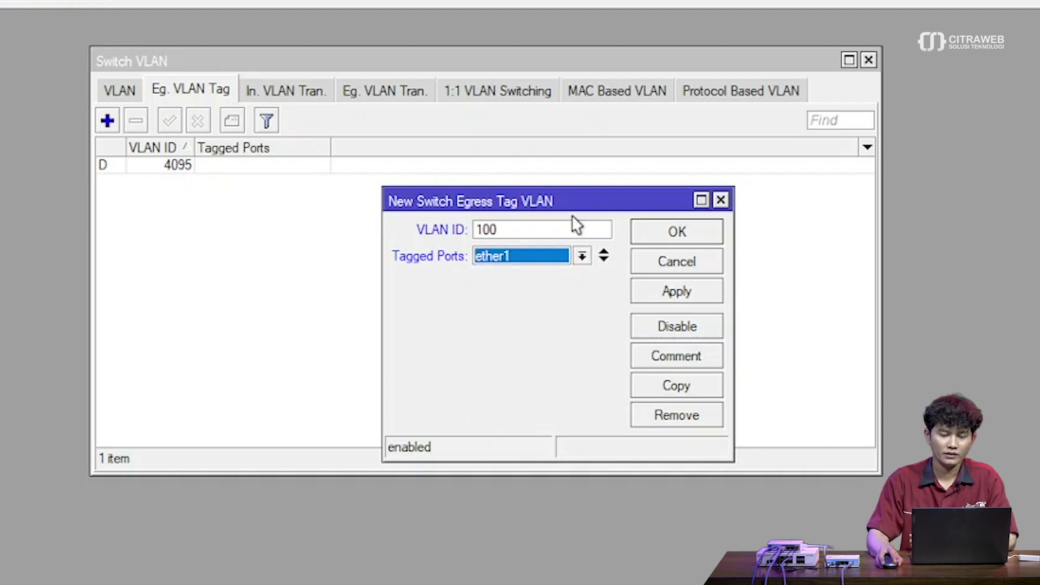
drag(567, 197, 531, 183)
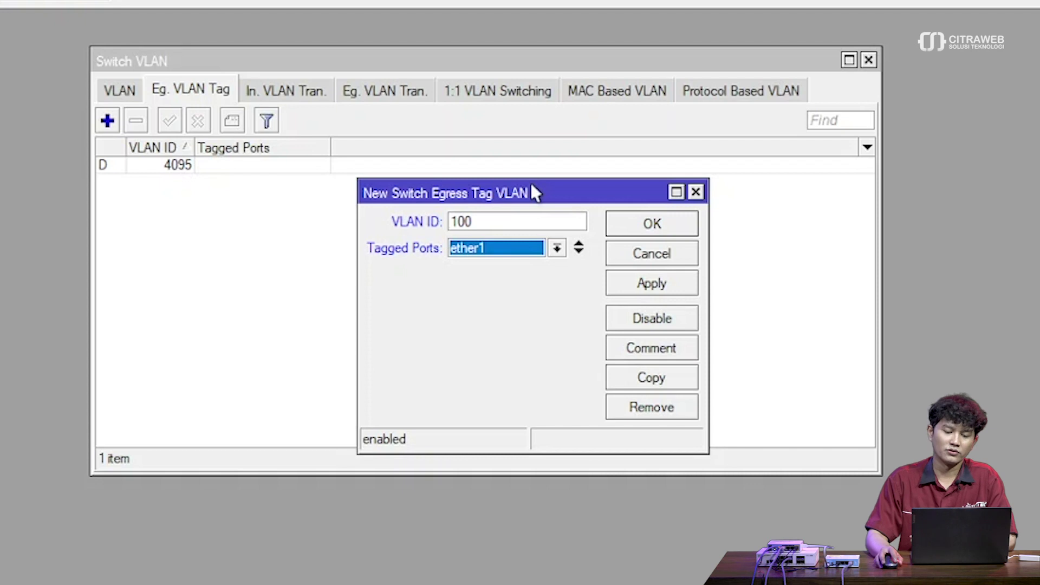
click(645, 228)
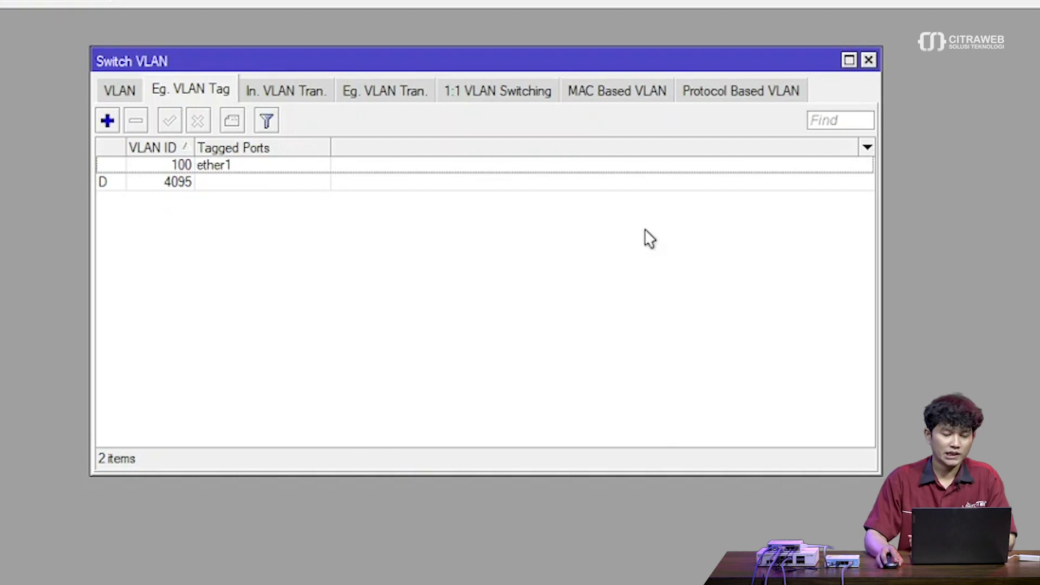
Start a new ingress VLAN translation rule and assign it to port ether2
click(303, 92)
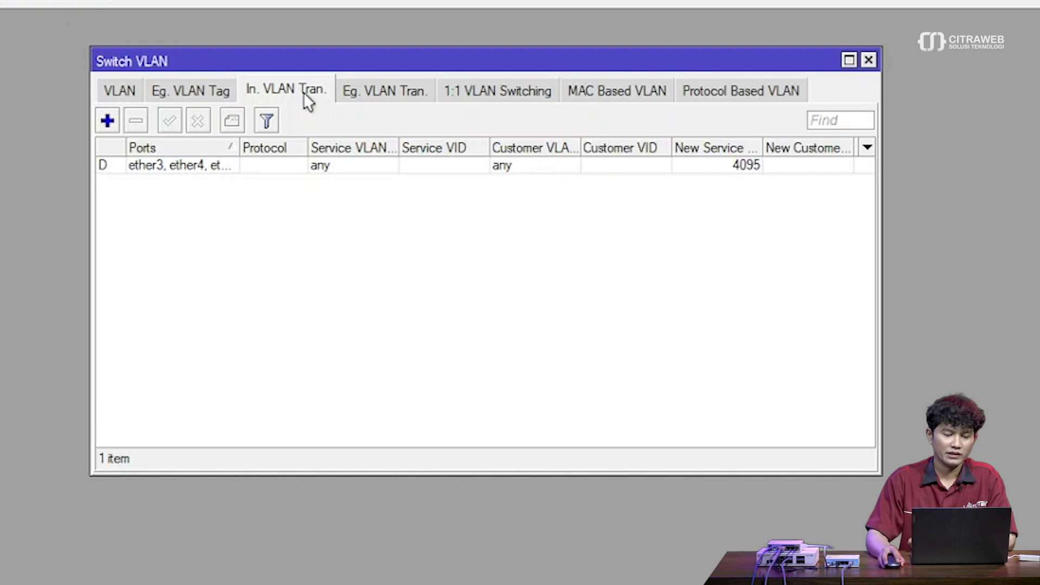
click(107, 120)
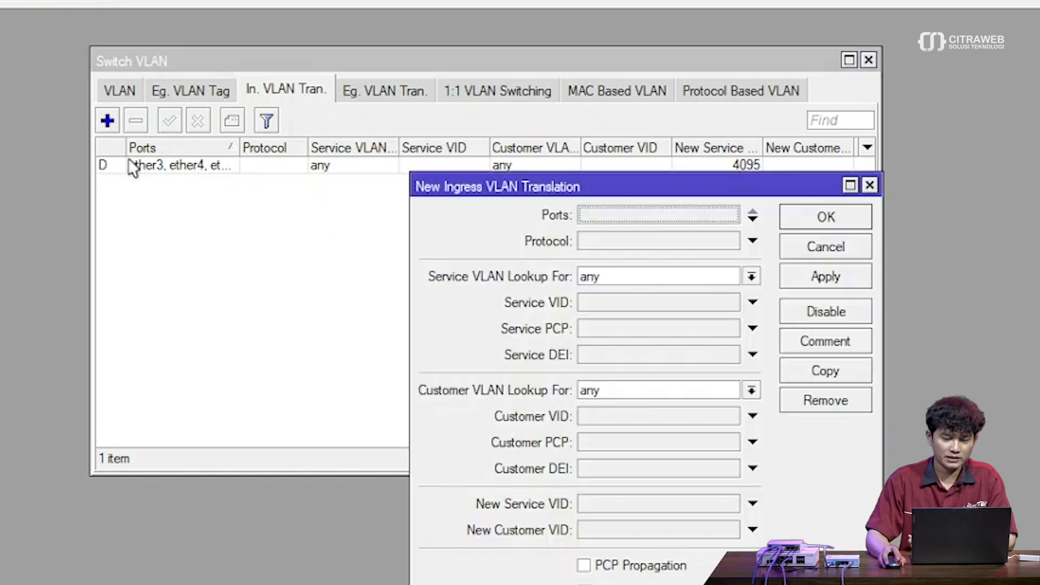
drag(502, 186, 337, 195)
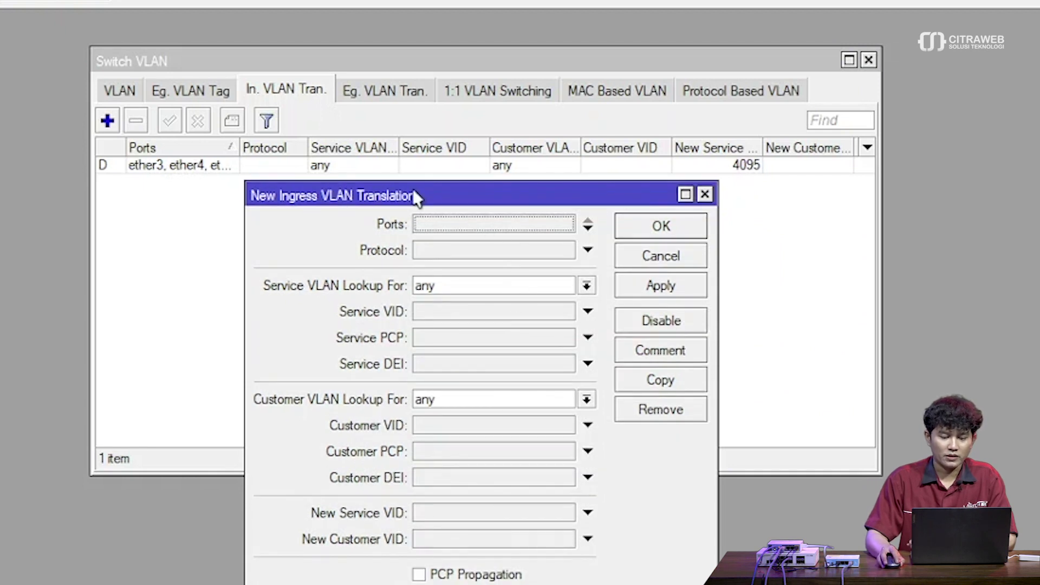
click(510, 222)
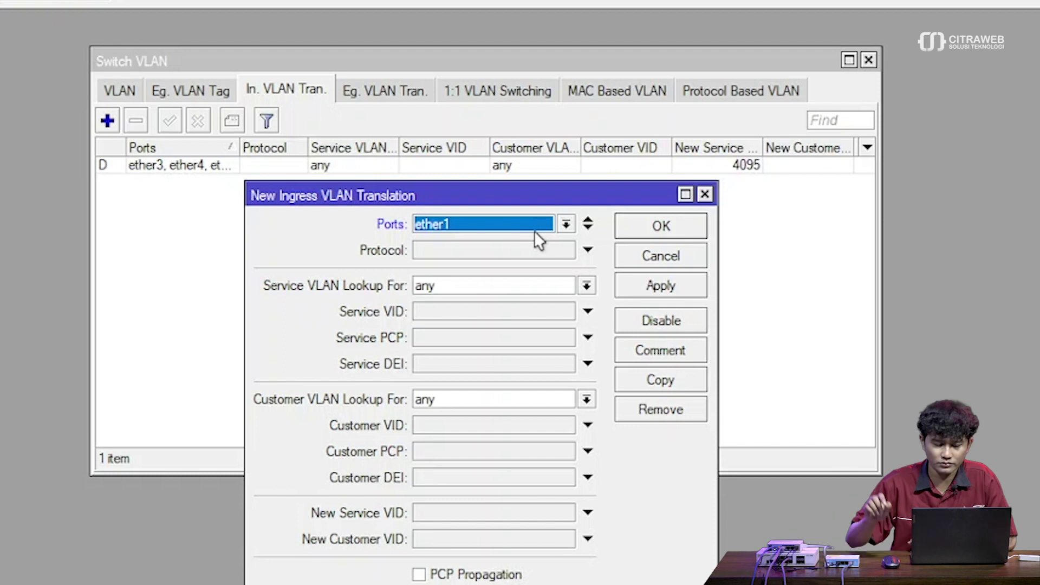
click(566, 224)
click(552, 256)
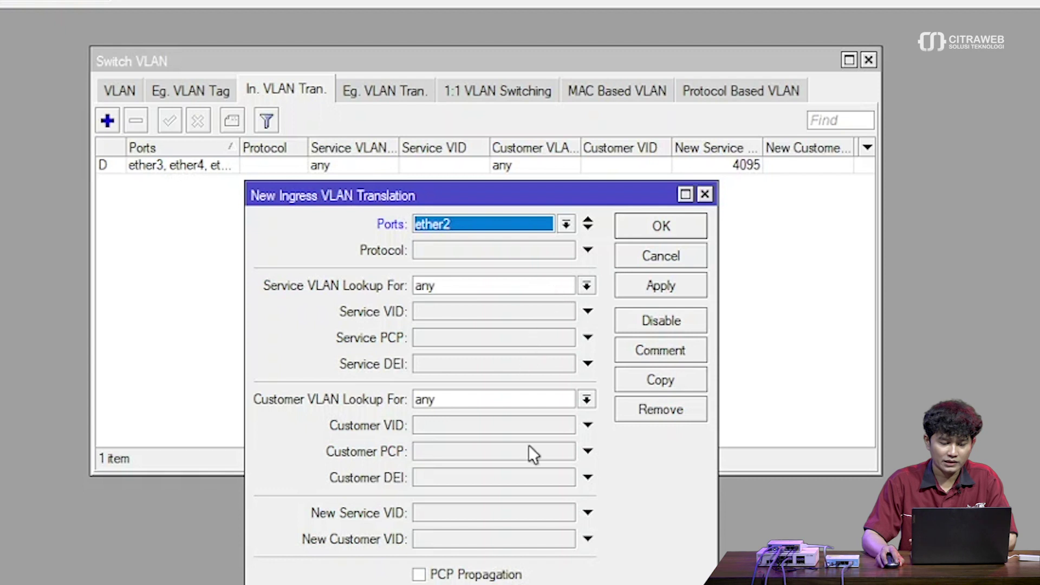
Set the ether2 translation rule's New Service VID to 100 and Customer VID to 10, and save the rule
click(500, 514)
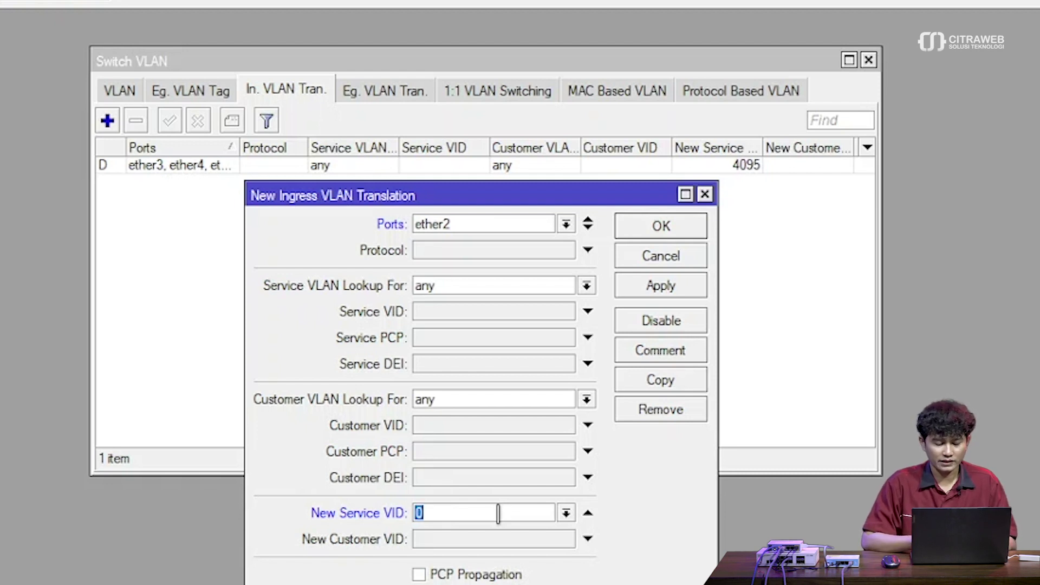
text(100)
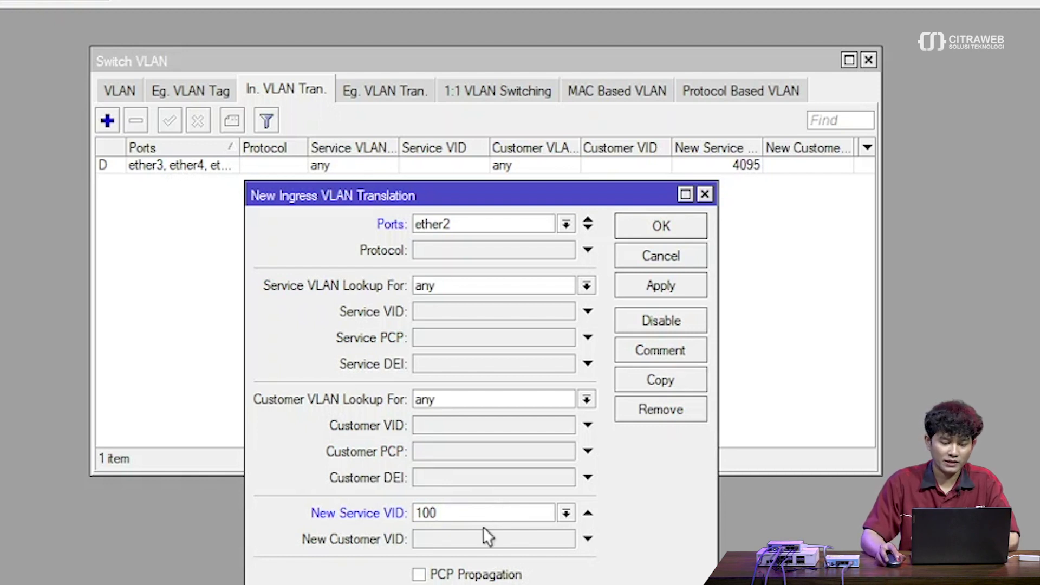
click(460, 425)
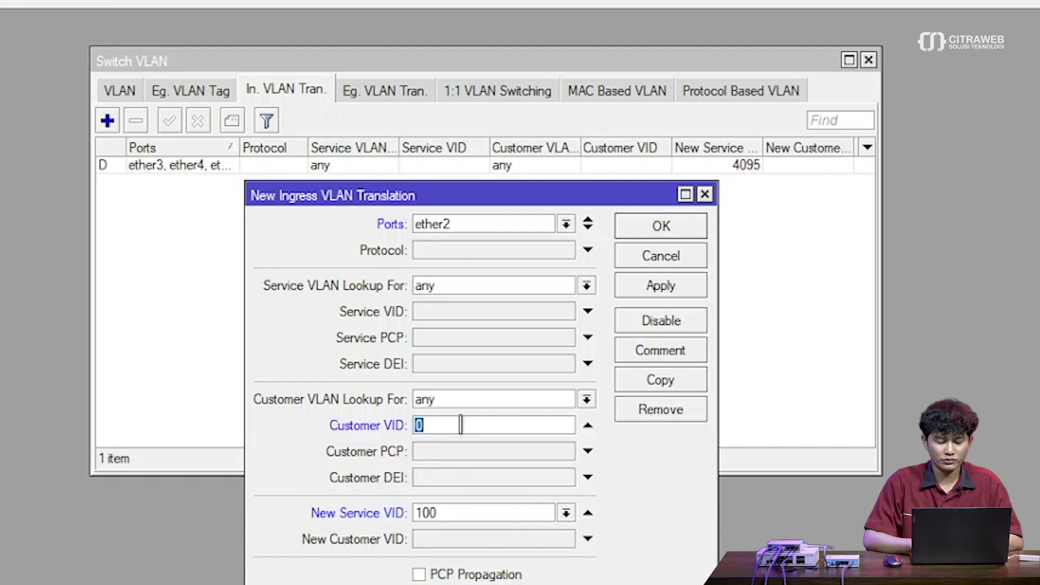
text(10)
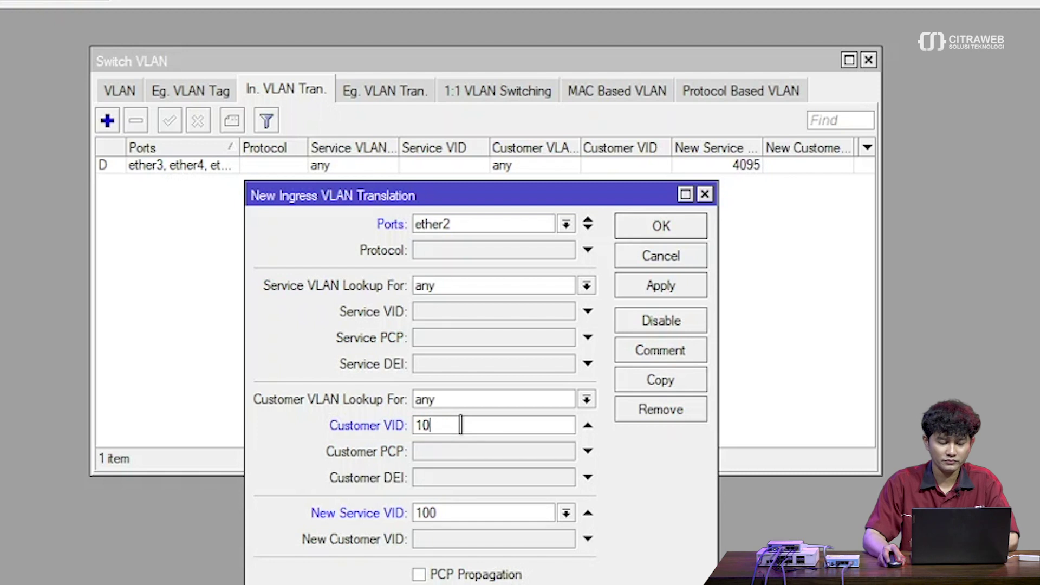
drag(454, 202, 454, 211)
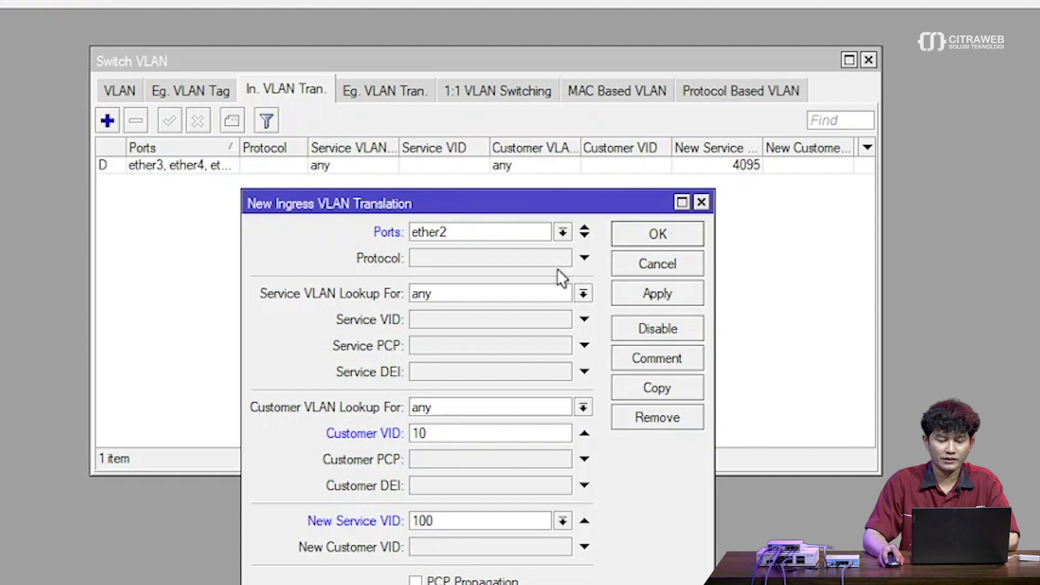
click(623, 297)
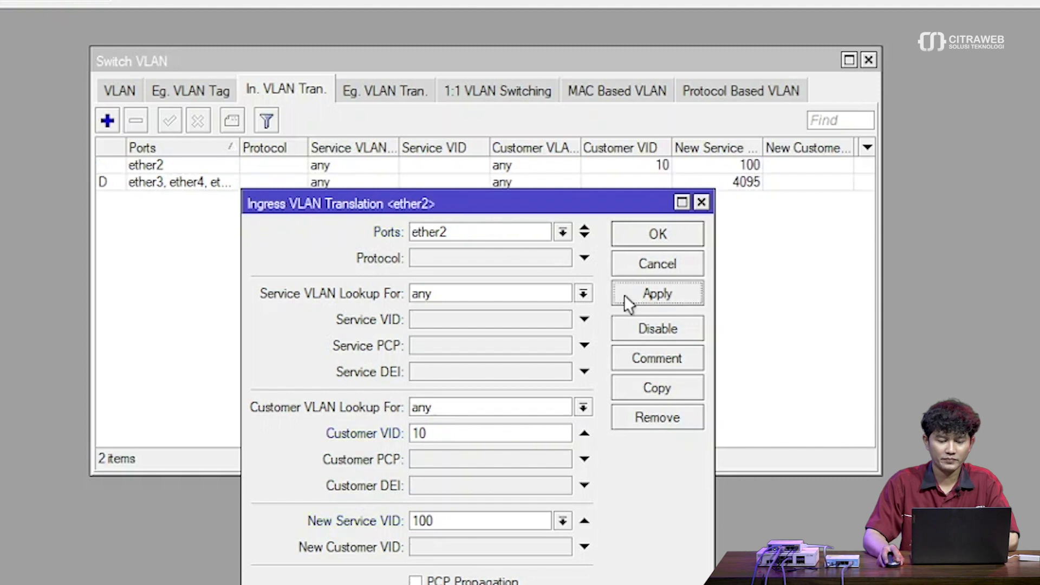
click(652, 237)
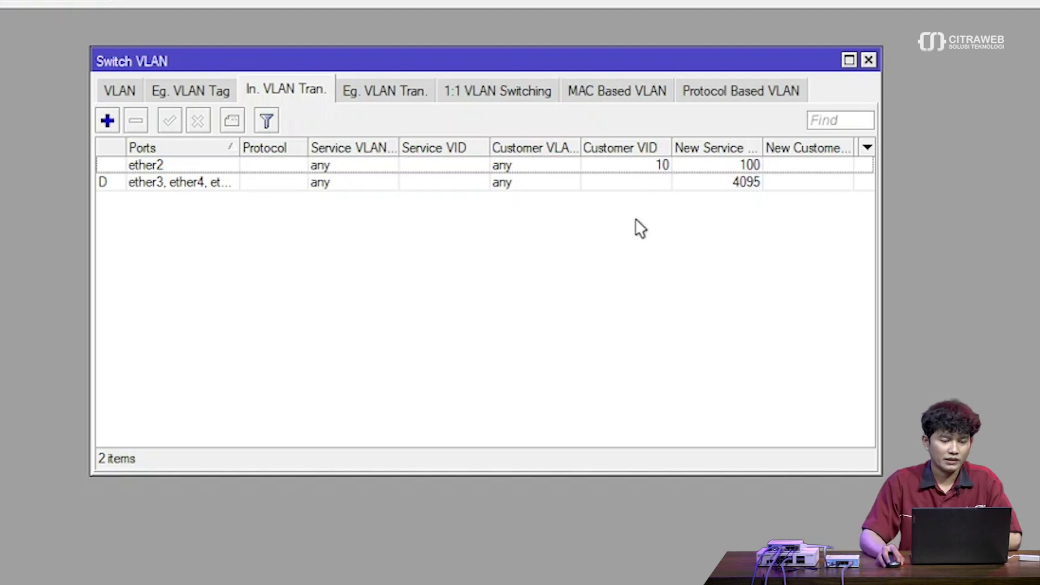
Reopen the ether2 ingress translation rule, check its Customer VID, and close it without changes
double_click(359, 165)
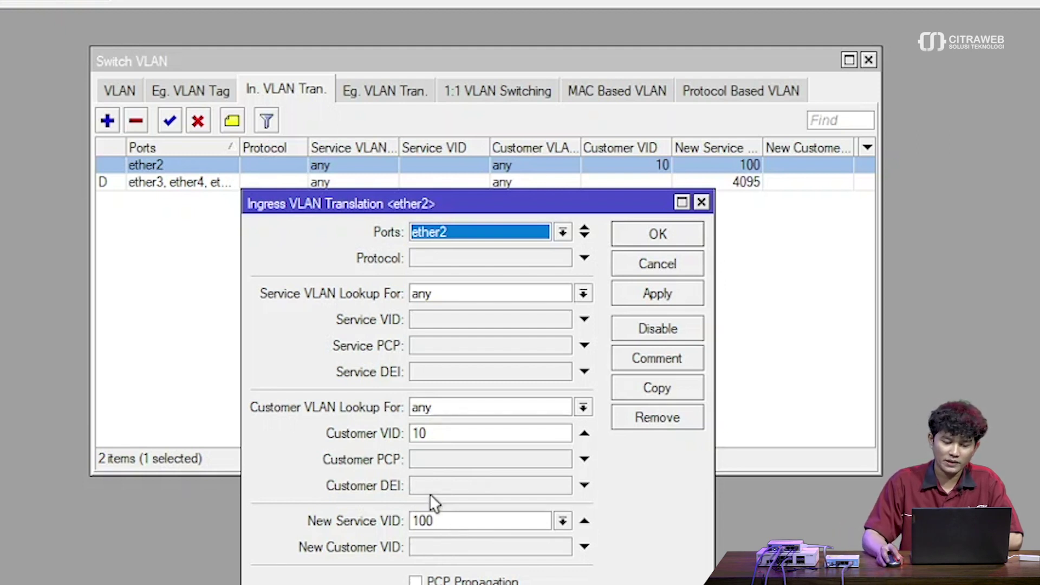
click(455, 436)
double_click(455, 436)
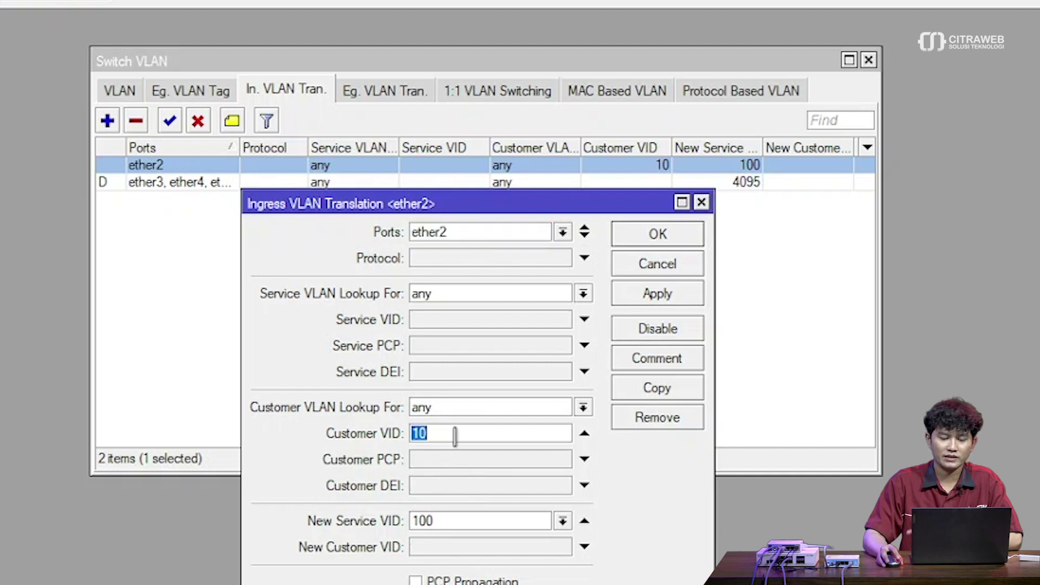
click(657, 233)
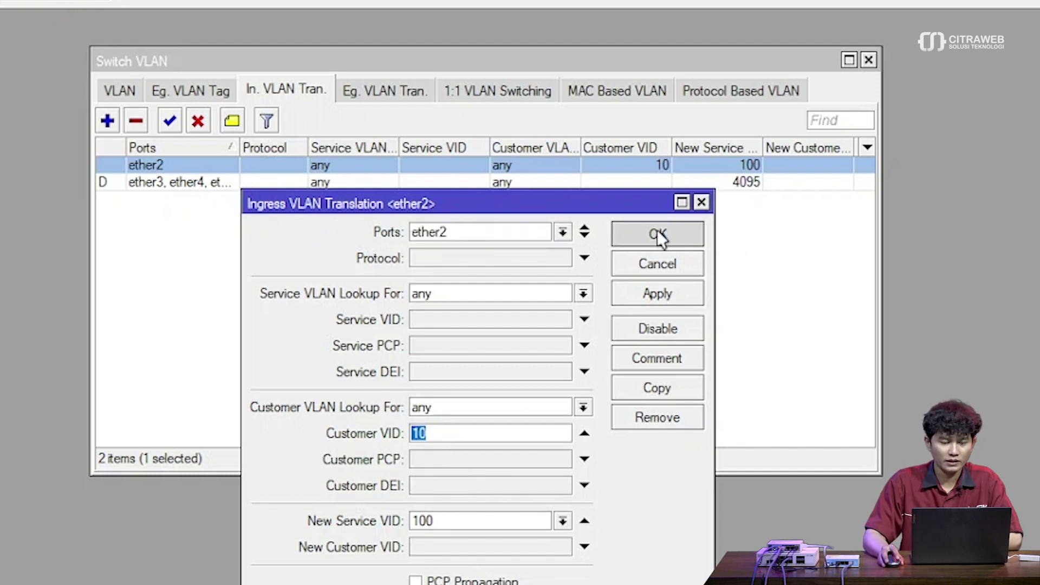
Reopen the egress tag entry for VLAN 100, check its VLAN ID and tagged port, and close it
click(202, 94)
double_click(257, 165)
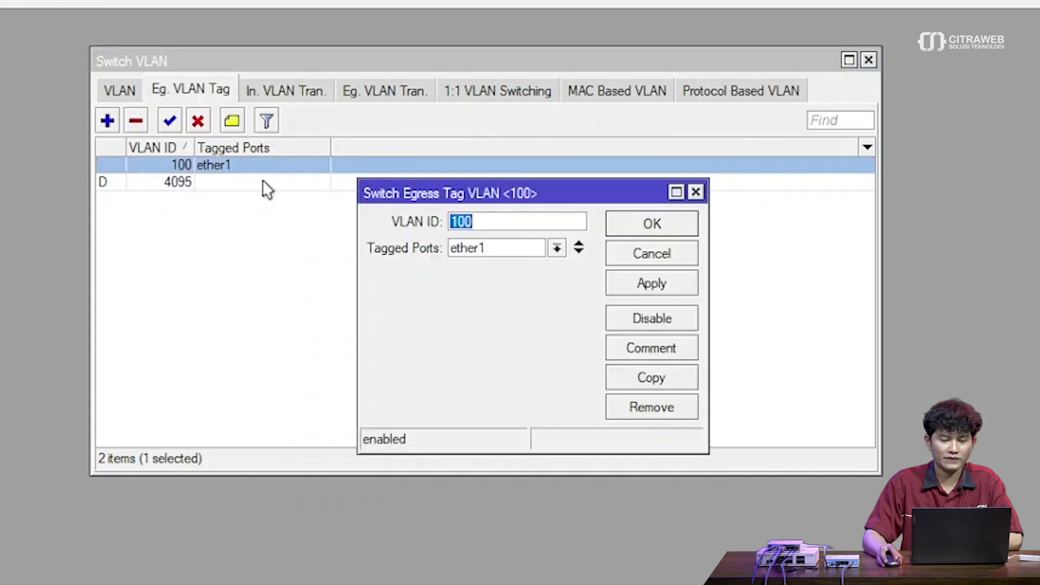
drag(491, 195, 426, 255)
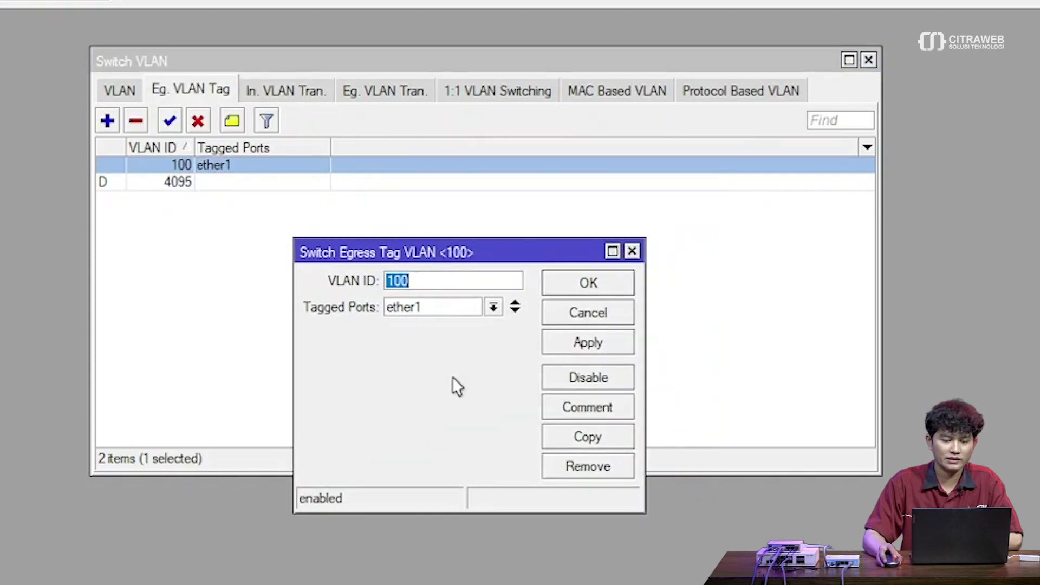
click(461, 281)
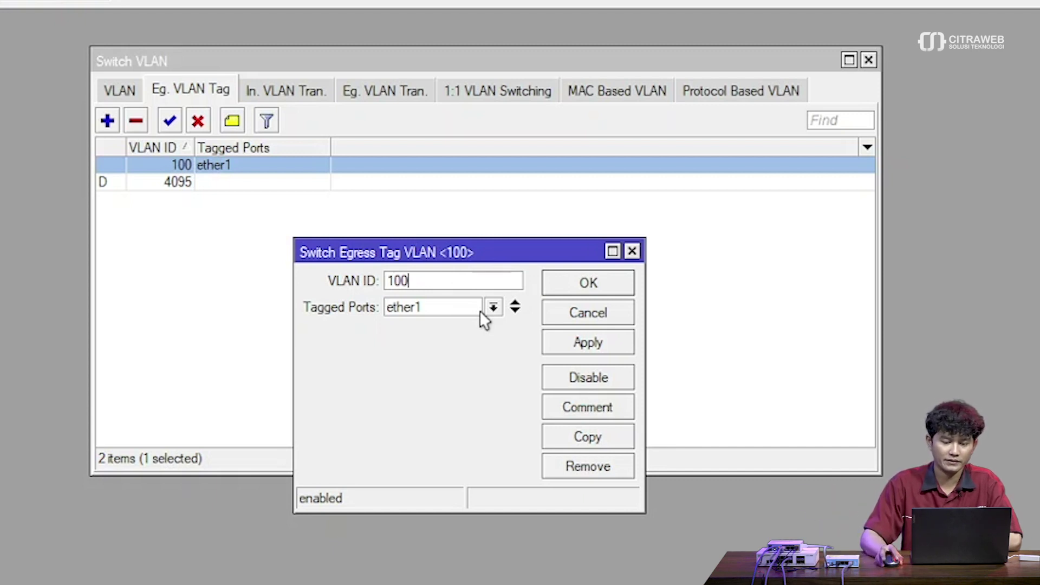
click(585, 287)
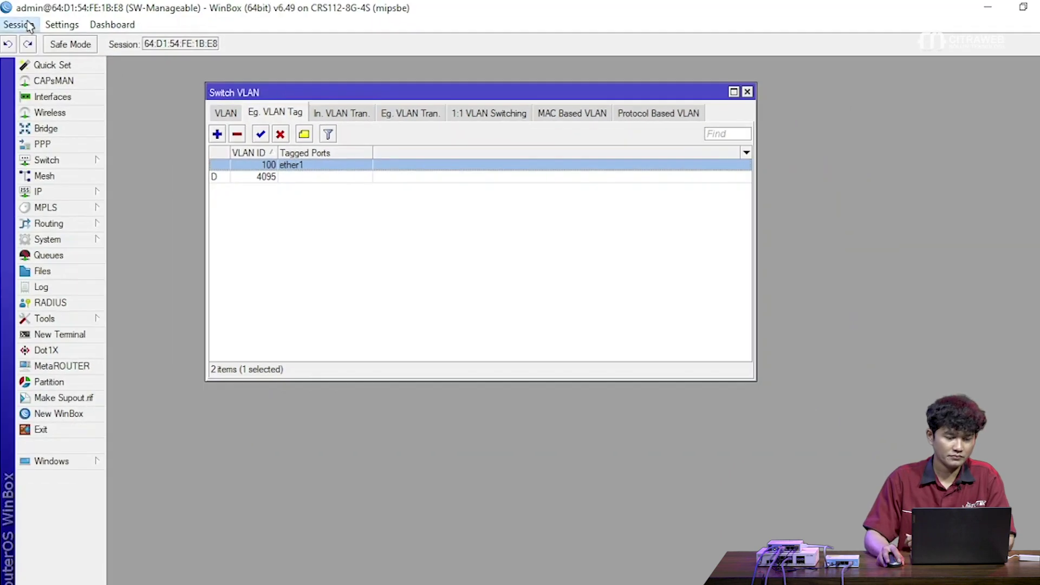
Switch from the SW-Manageable session to CPE - R.Cust, logging in as admin, and open that router's interface list
click(22, 25)
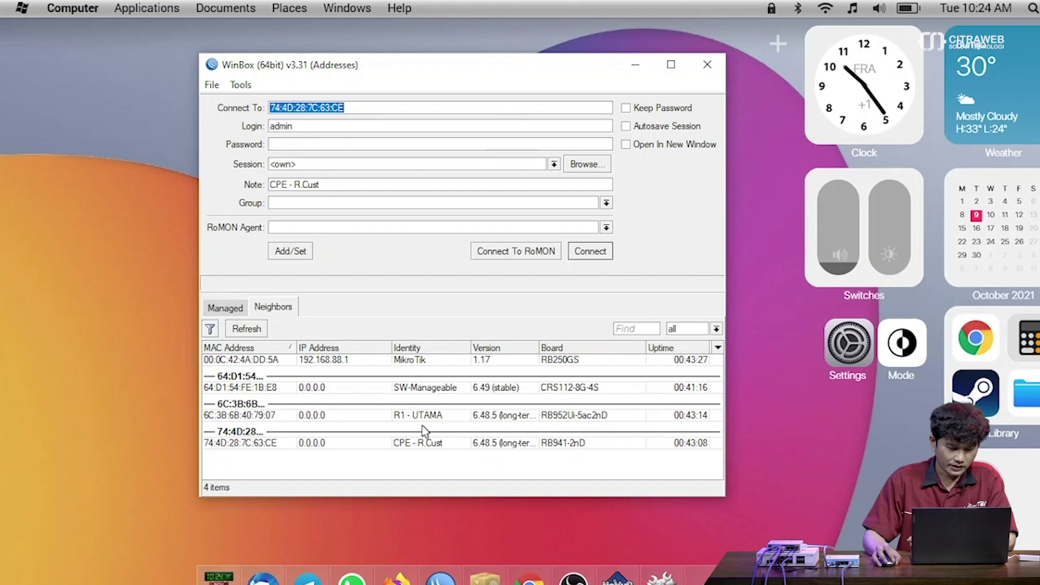
click(275, 443)
click(596, 254)
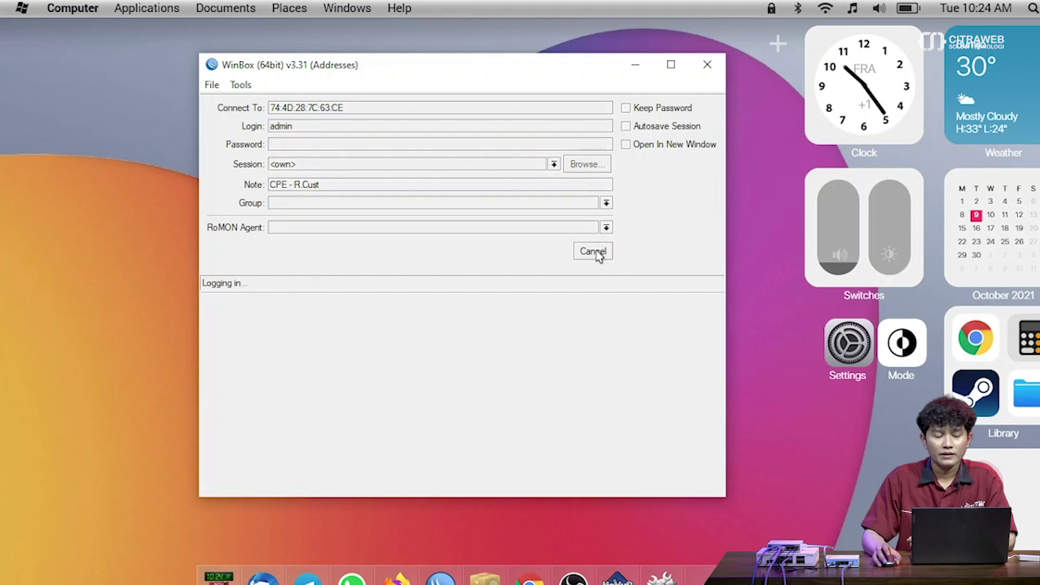
click(727, 65)
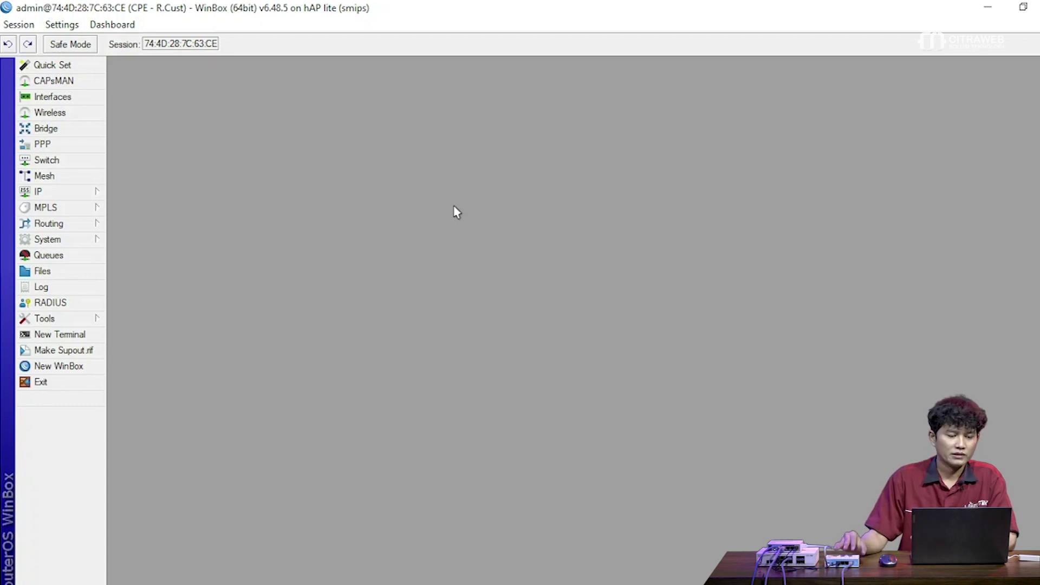
click(82, 99)
drag(307, 193, 317, 93)
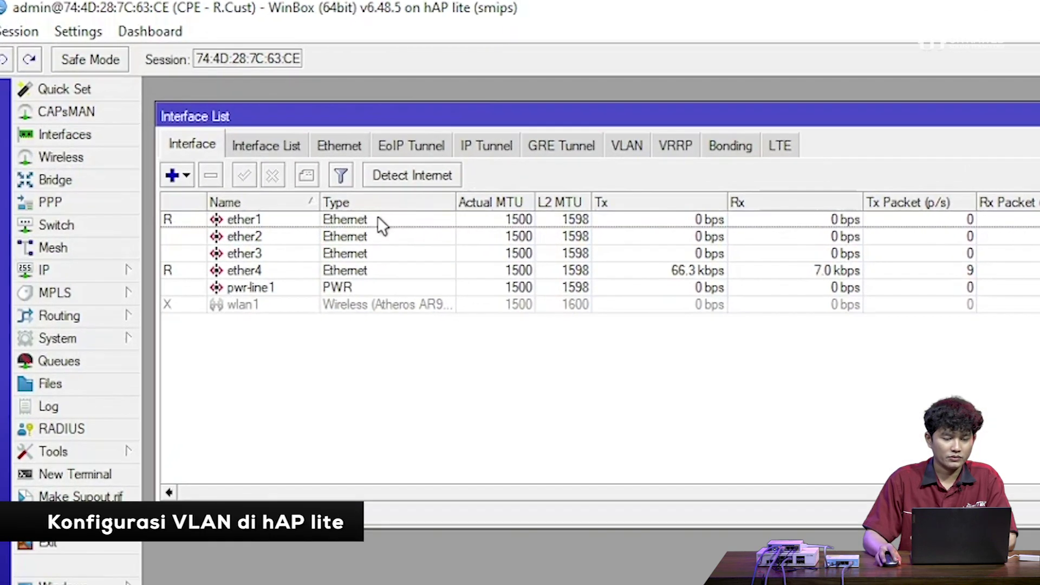
Add a new VLAN interface on ether1 with VLAN ID 10
click(335, 199)
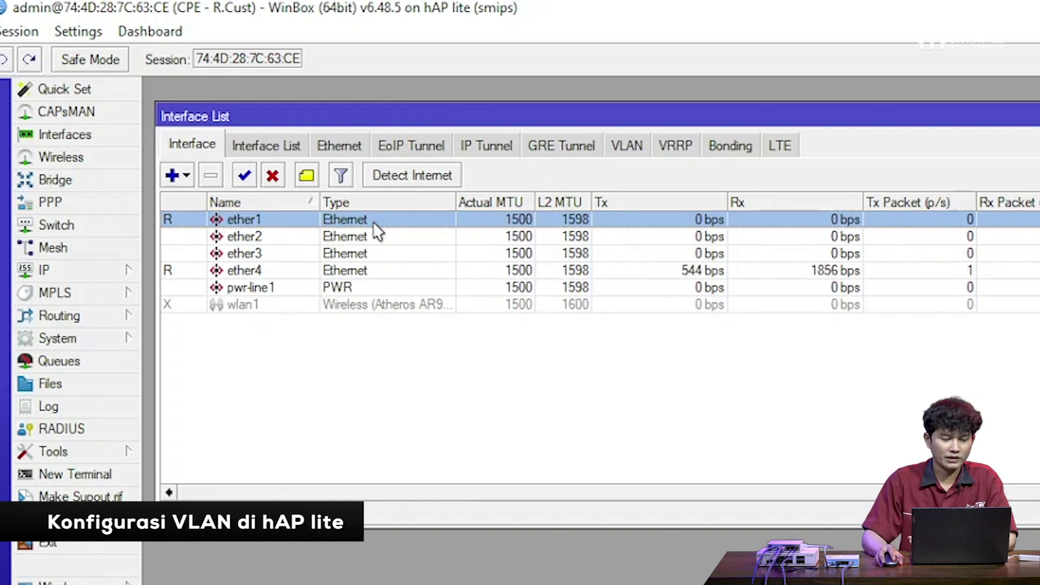
click(185, 175)
click(241, 252)
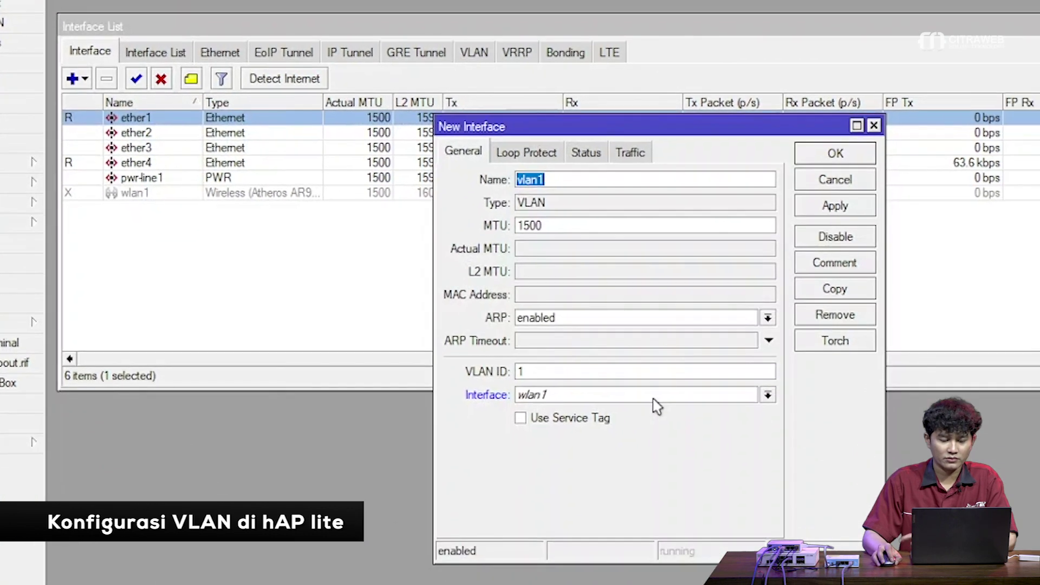
click(813, 520)
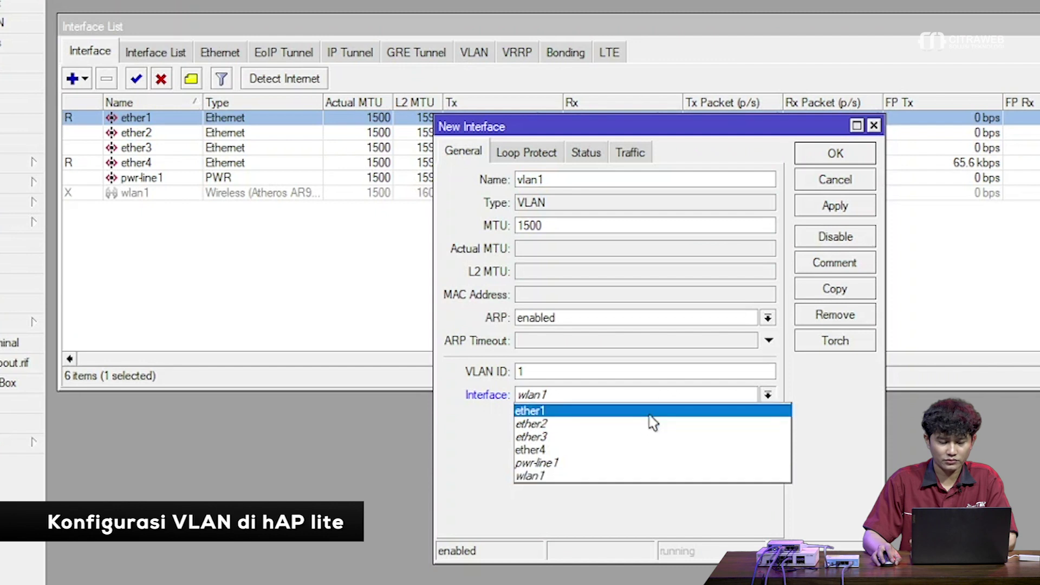
click(653, 413)
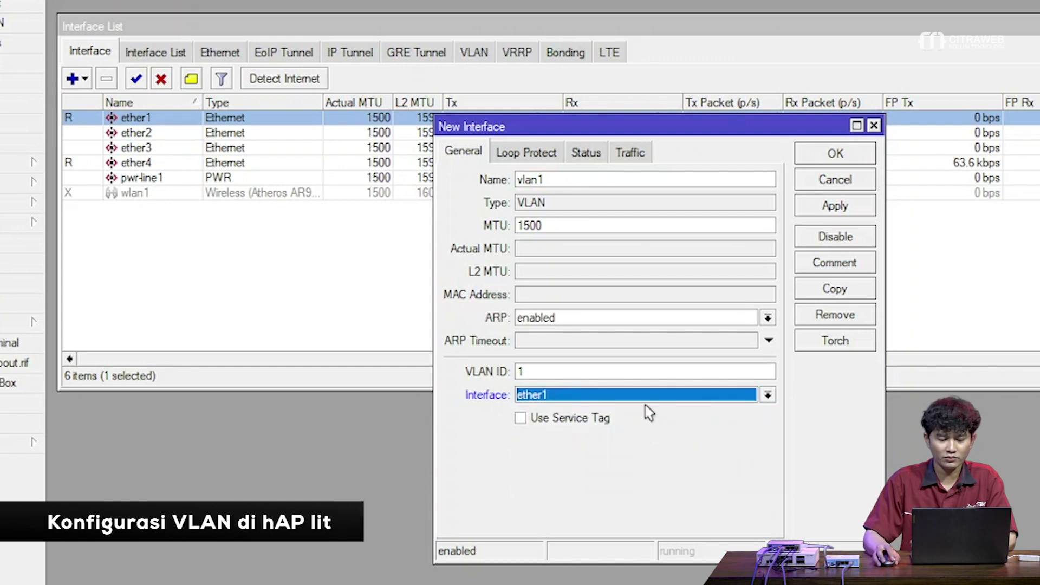
click(632, 370)
text(0)
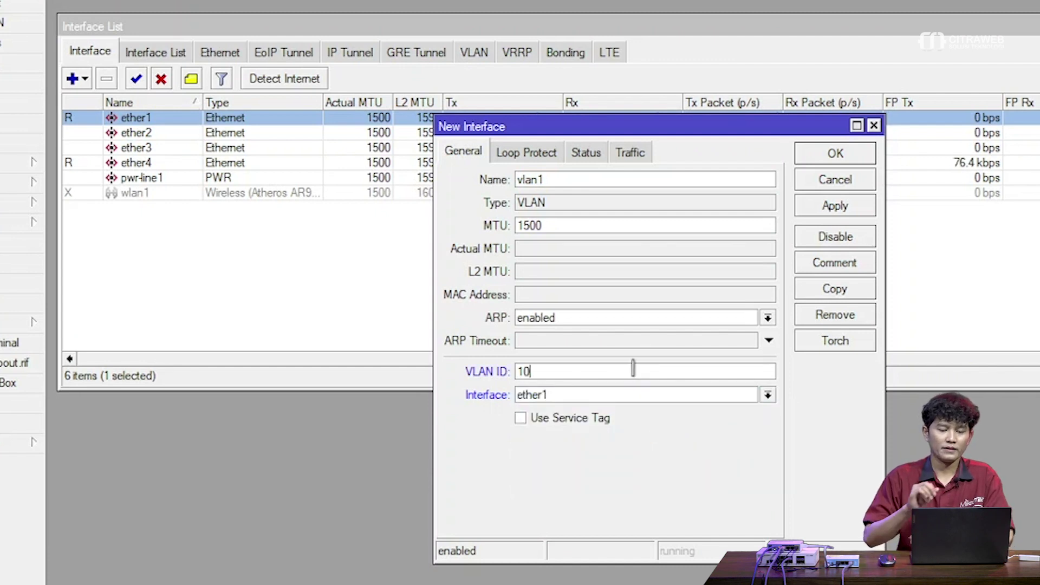
Name the new VLAN interface vlan10, save it, and select it in the interface list
drag(596, 130, 600, 120)
click(645, 169)
text(0)
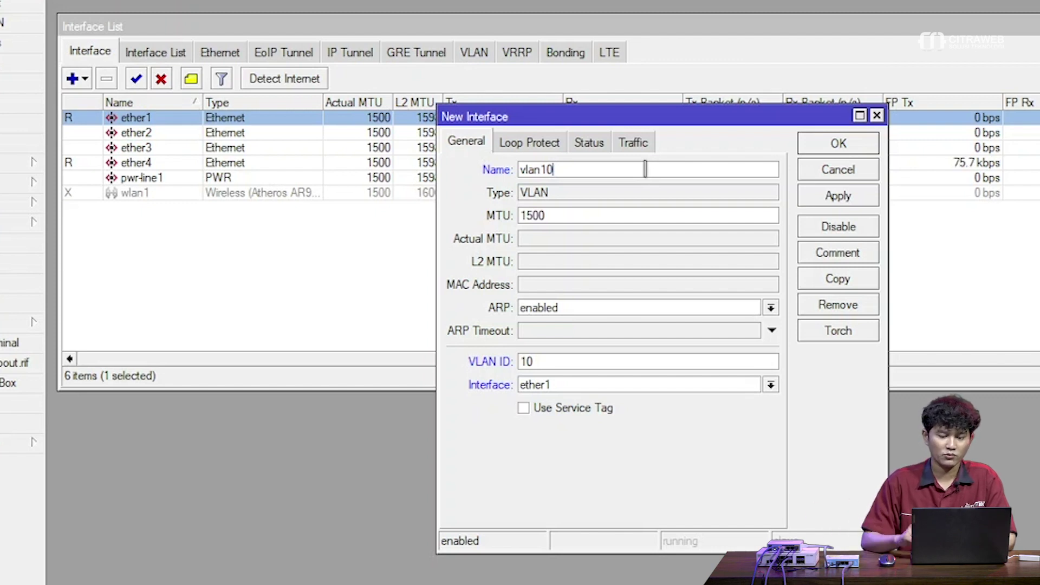
click(838, 196)
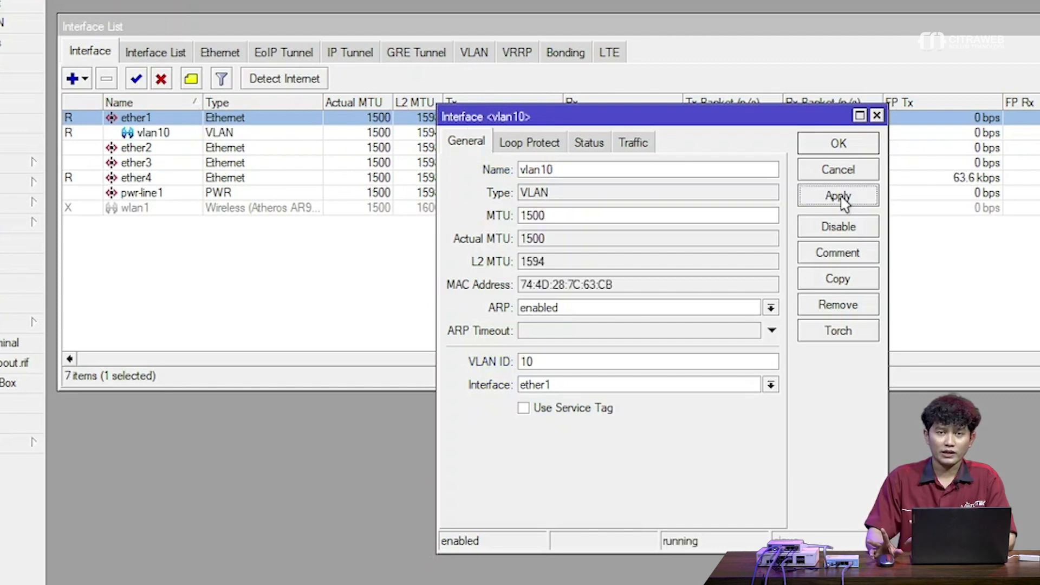
click(854, 144)
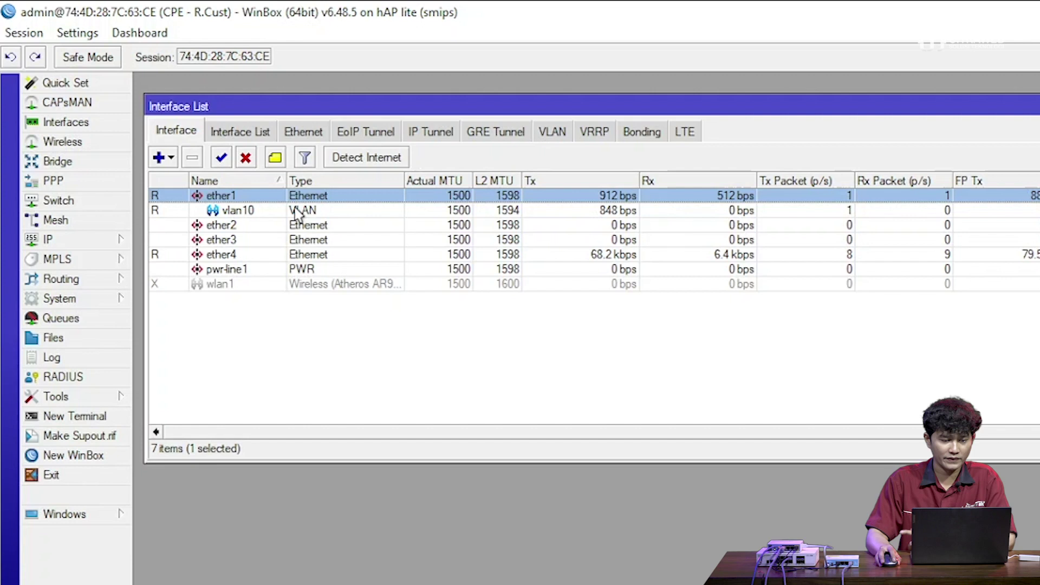
click(297, 215)
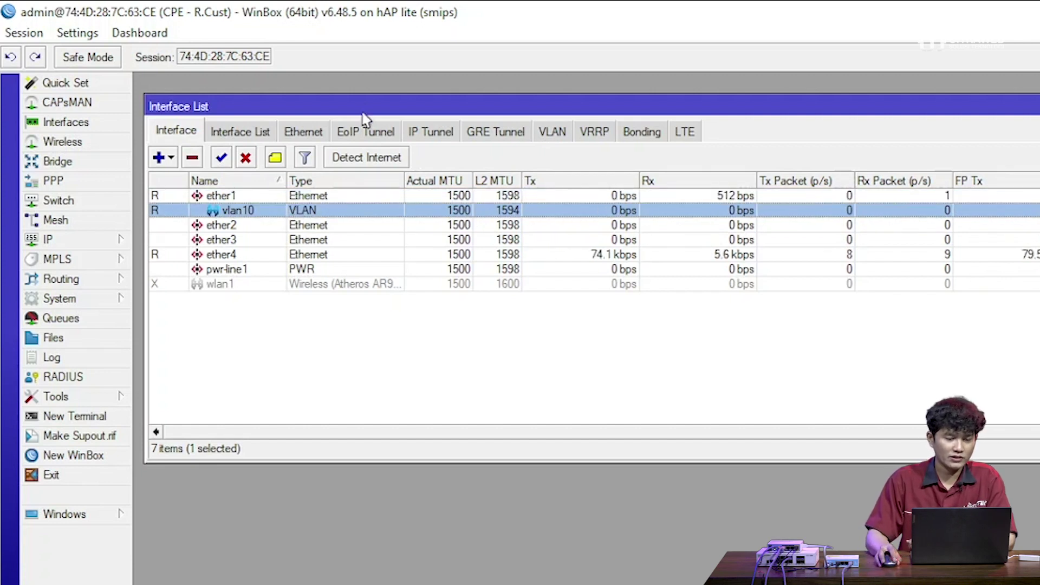
drag(364, 103, 363, 94)
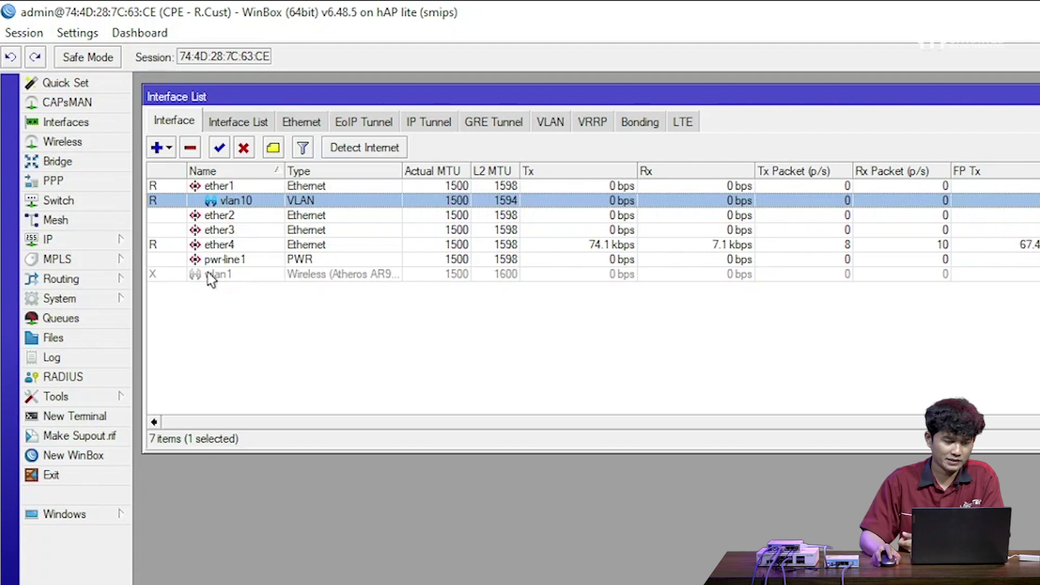
Create a DHCP client on the vlan10 interface, keeping Use Peer DNS, Use Peer NTP and the default route enabled, and save it
click(115, 244)
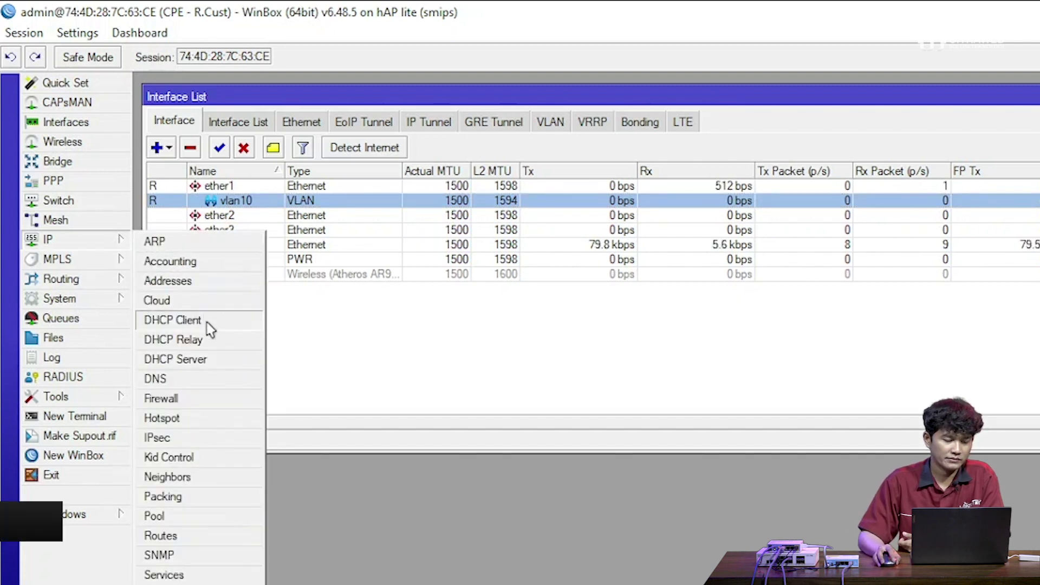
click(184, 321)
drag(598, 244, 401, 247)
click(317, 294)
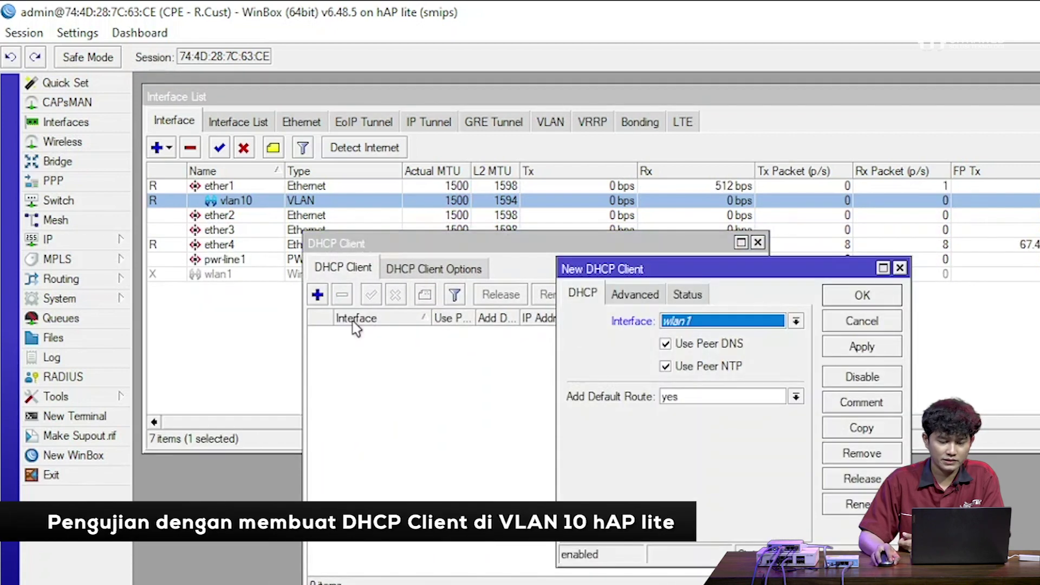
drag(642, 273, 540, 262)
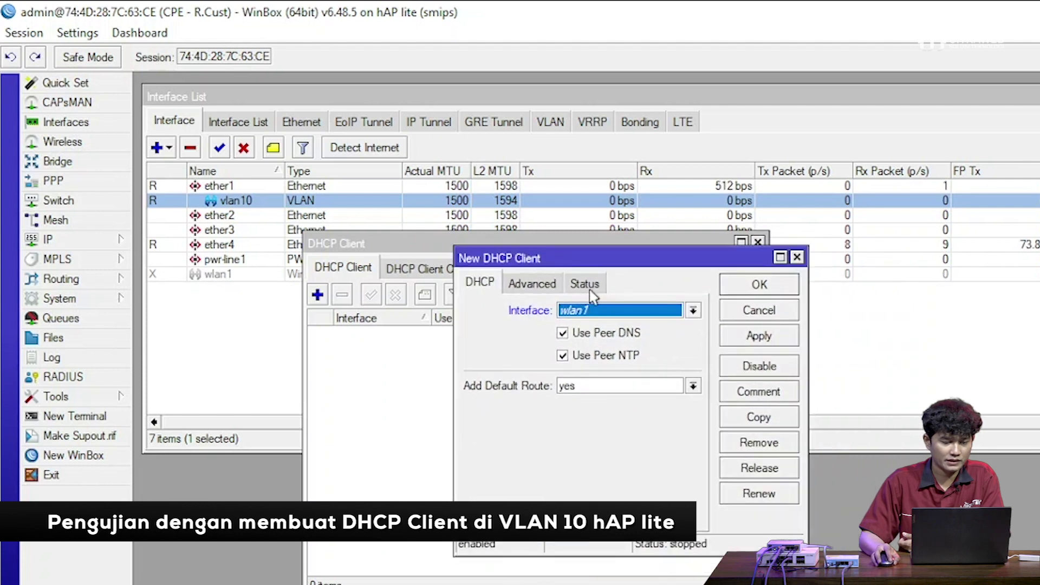
click(636, 309)
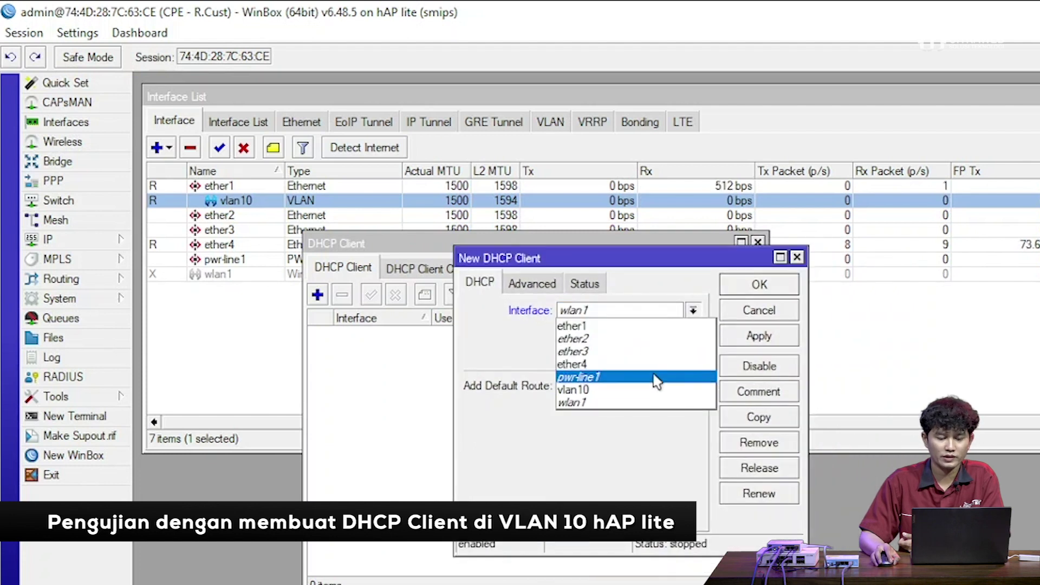
click(658, 389)
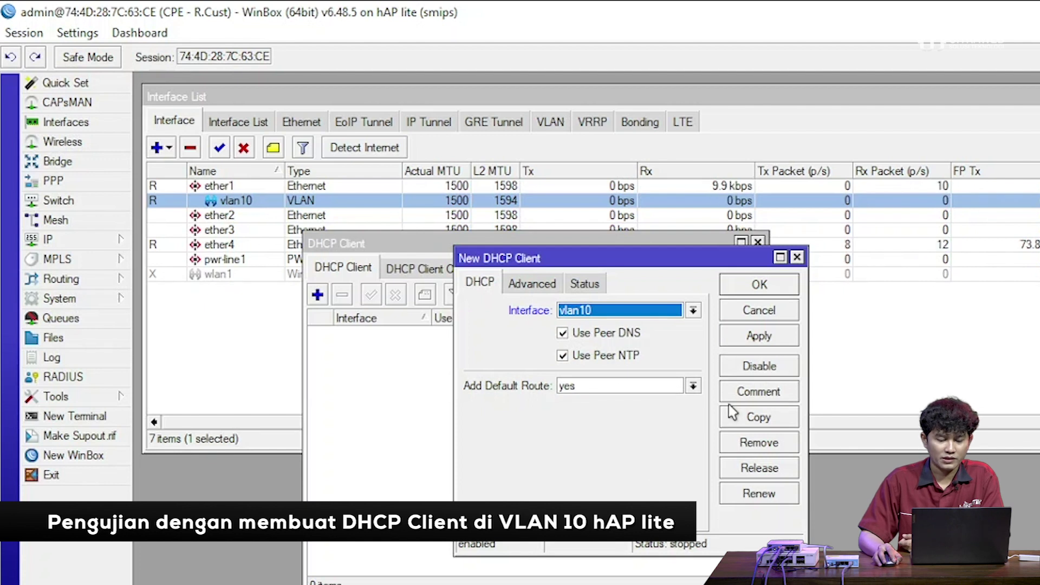
click(760, 338)
click(760, 286)
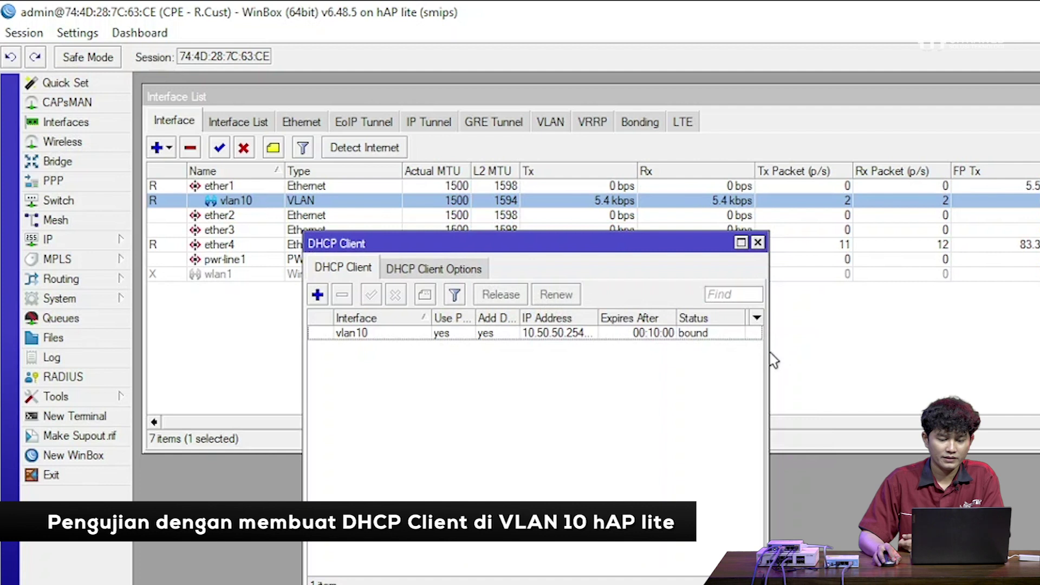
Enlarge the DHCP client list and its IP Address column, and check the address that vlan10 received
drag(769, 355, 793, 352)
drag(620, 255, 718, 291)
drag(696, 355, 723, 357)
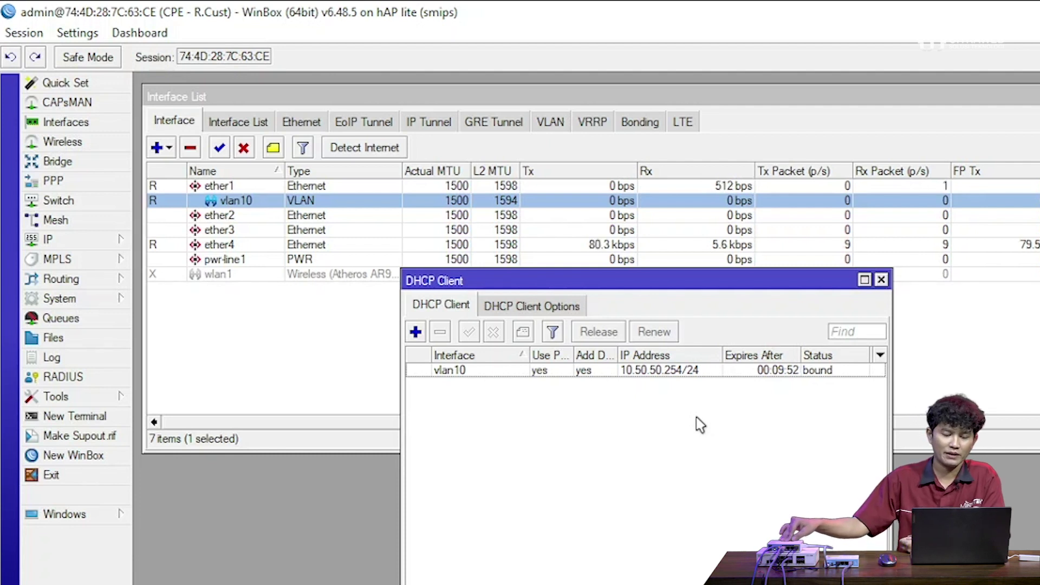
click(683, 375)
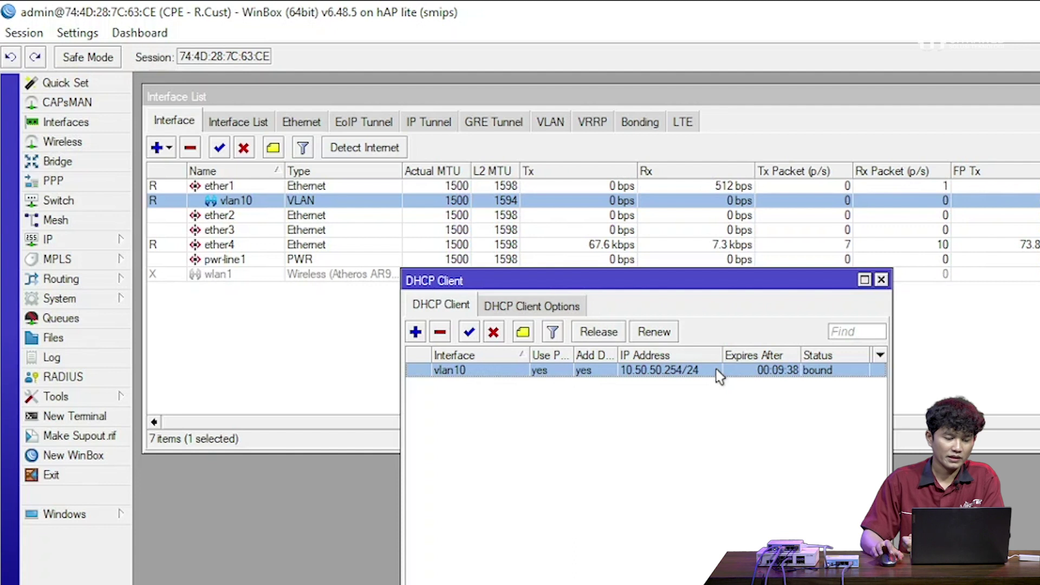
Start a new WinBox session to R1 - UTAMA and close its interface list and address list
click(104, 458)
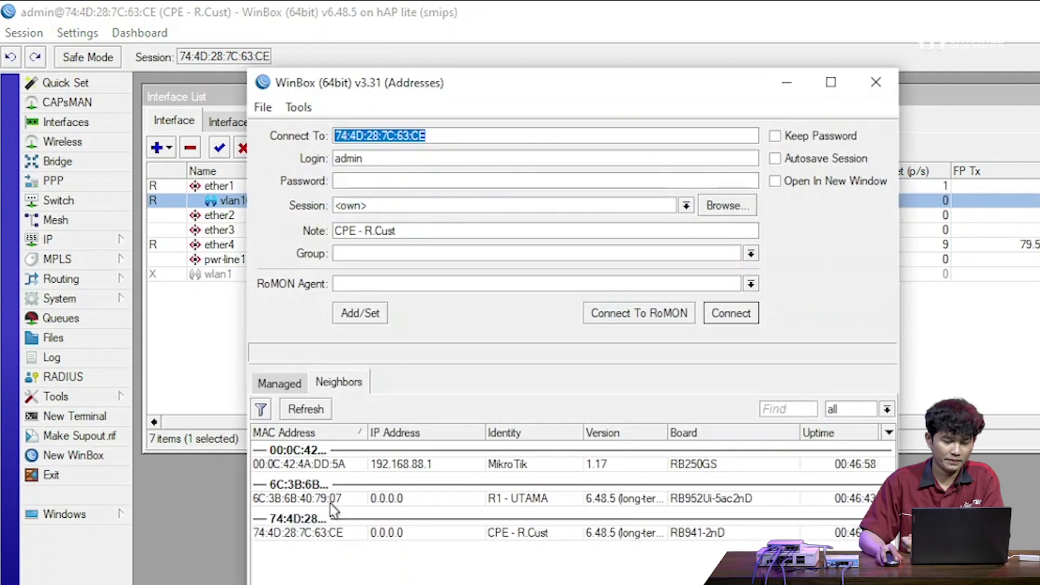
click(317, 534)
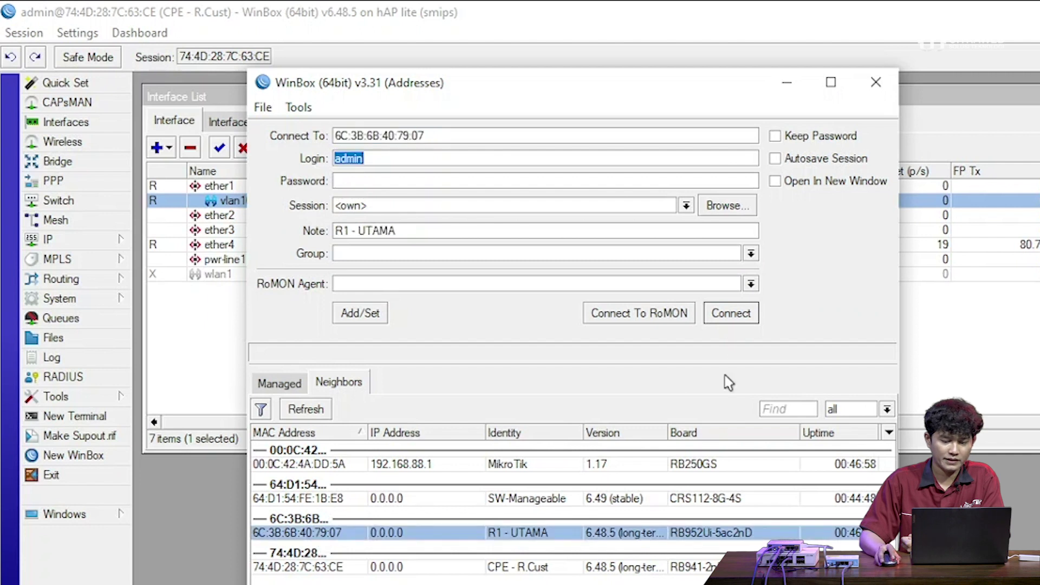
click(741, 318)
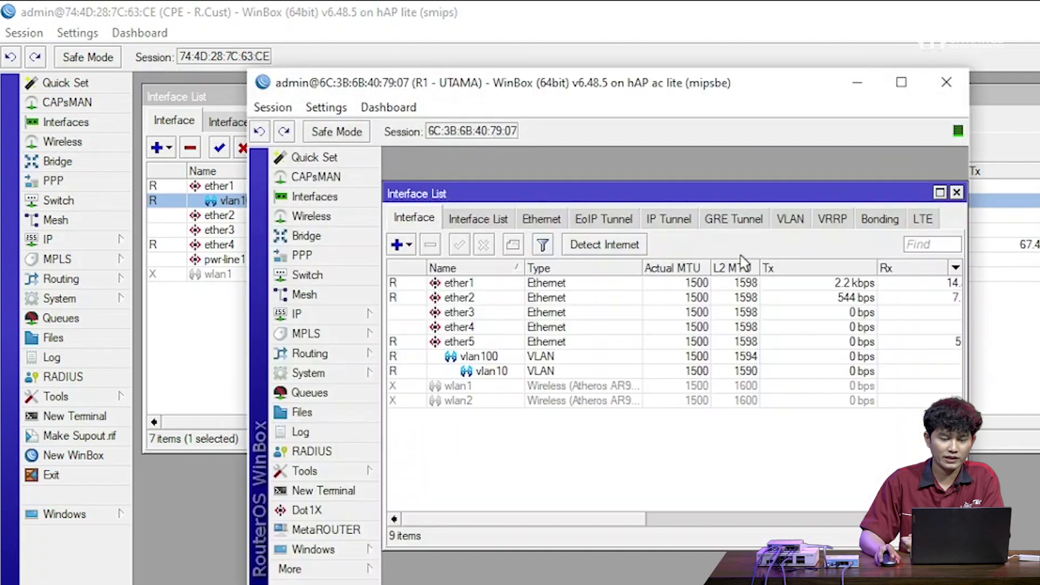
click(956, 192)
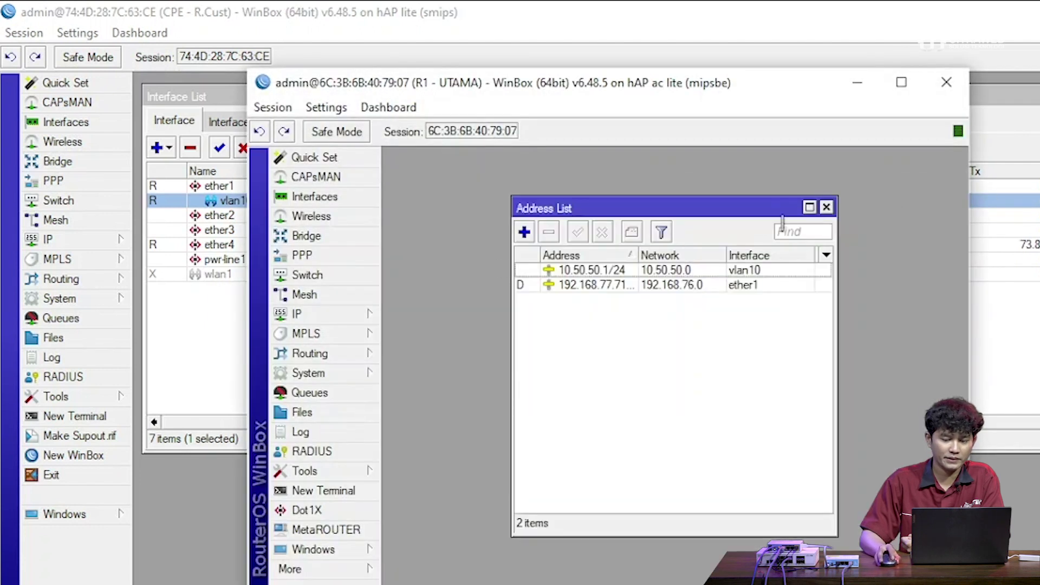
click(826, 208)
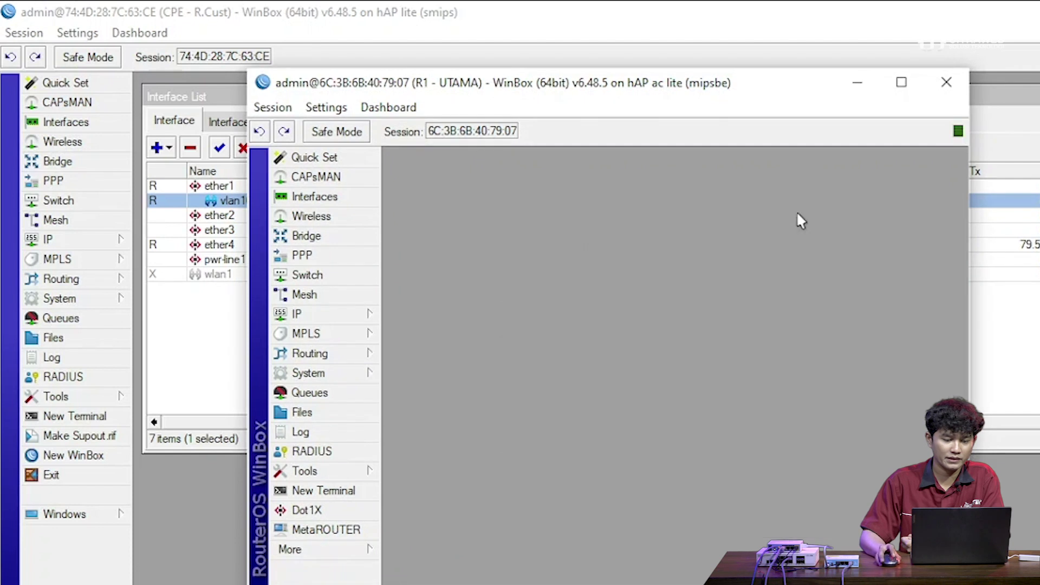
Open the DHCP server leases on R1 - UTAMA and check the leased address and its active host name
click(365, 314)
click(456, 388)
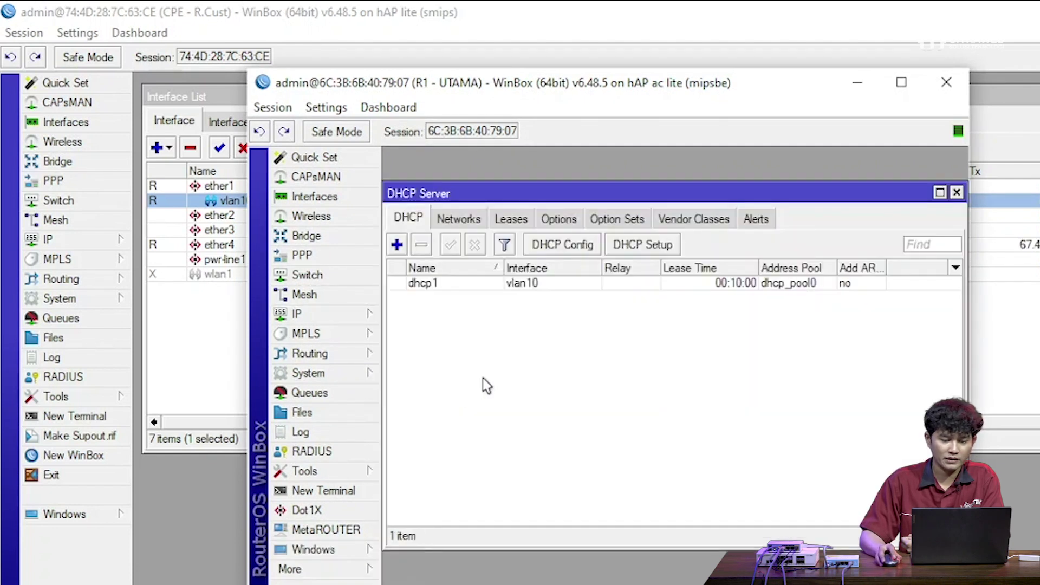
click(511, 220)
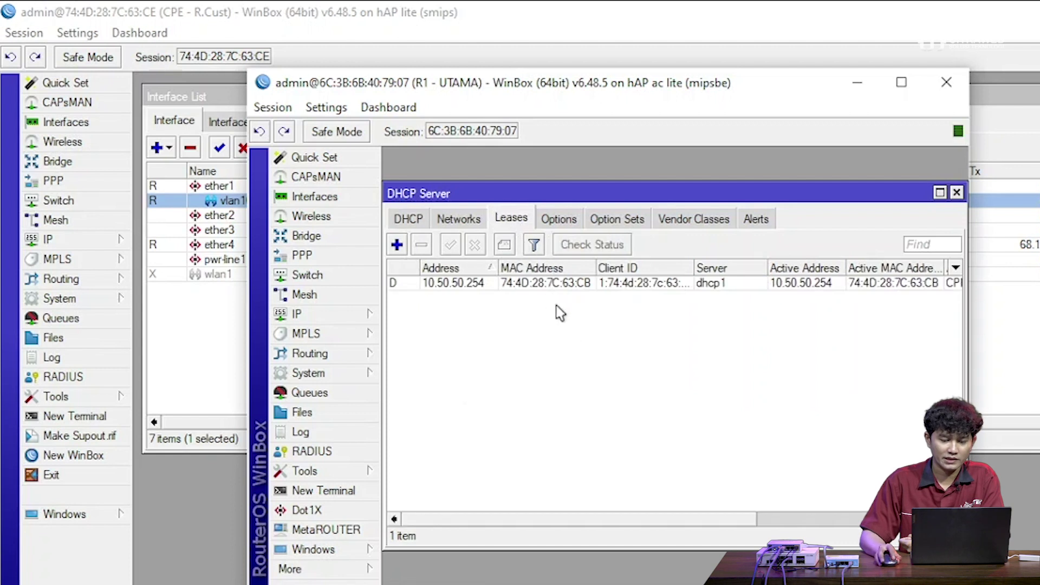
drag(657, 512, 821, 384)
drag(903, 267, 927, 268)
drag(800, 517, 781, 517)
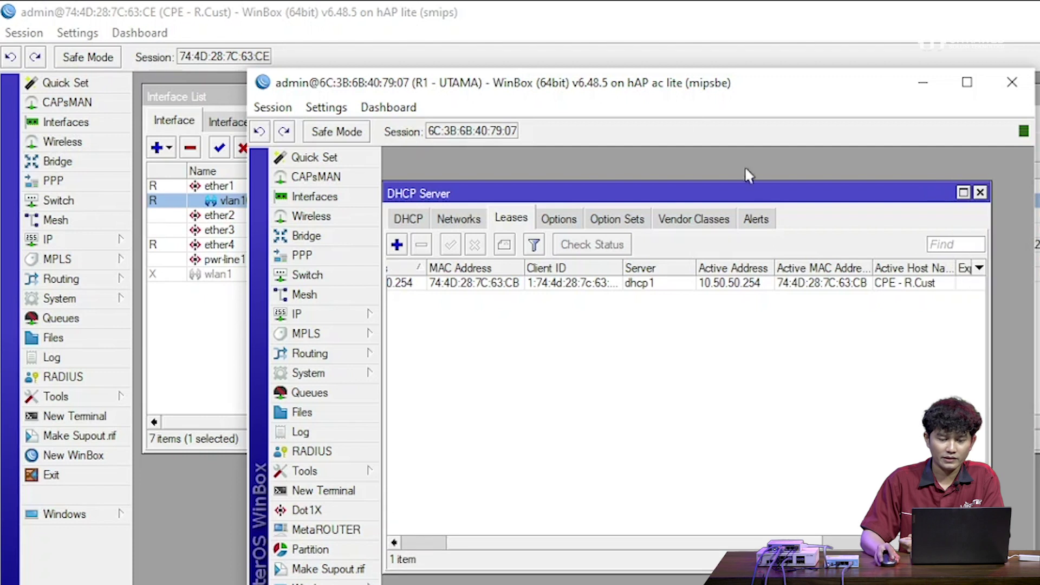
Arrange the CPE - R.Cust and R1 - UTAMA sessions side by side to compare the DHCP client with the server lease
double_click(678, 93)
click(920, 139)
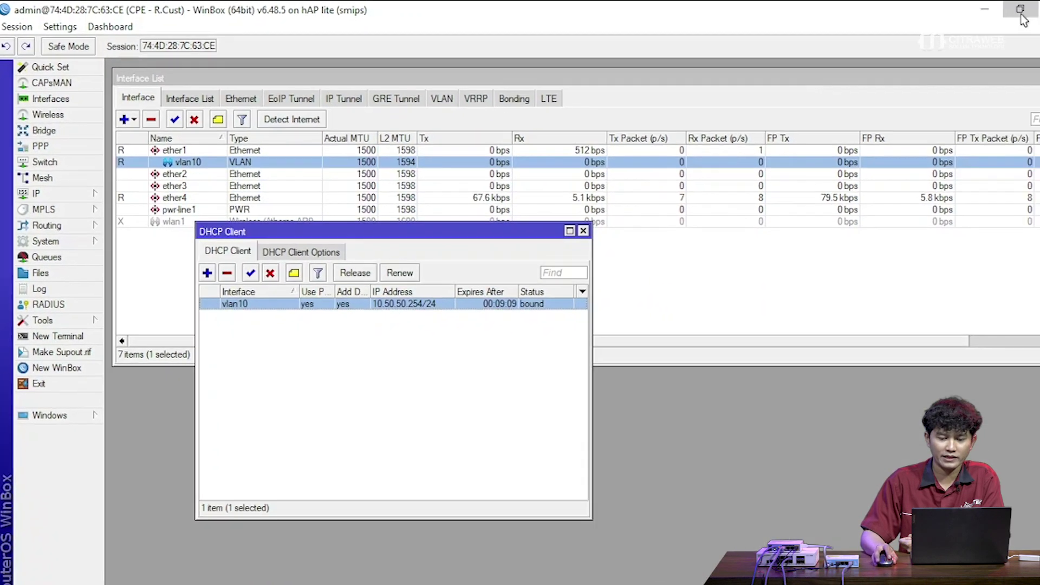
double_click(967, 12)
drag(567, 61, 464, 72)
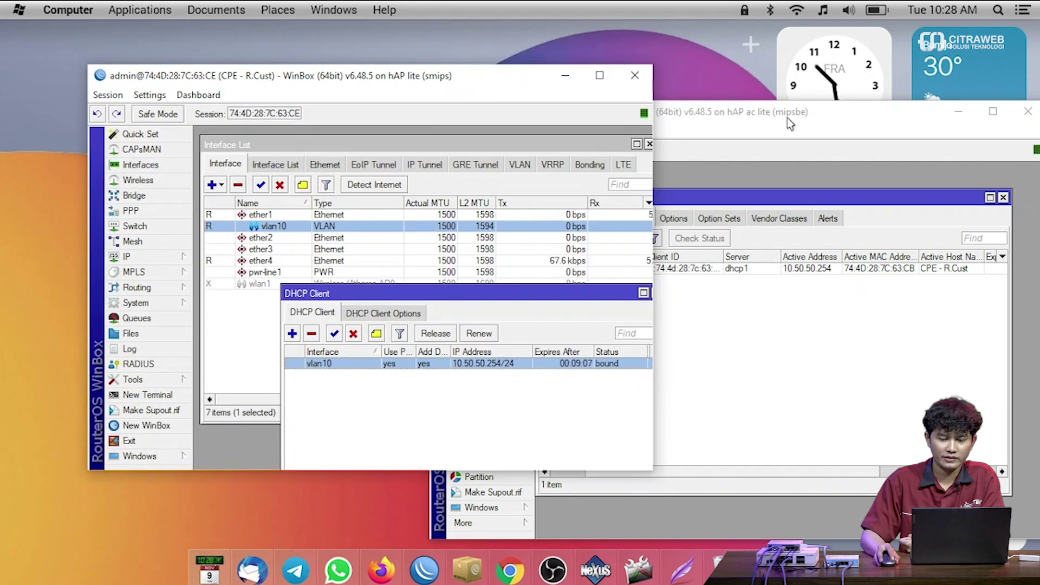
drag(787, 118, 759, 94)
drag(313, 88, 262, 92)
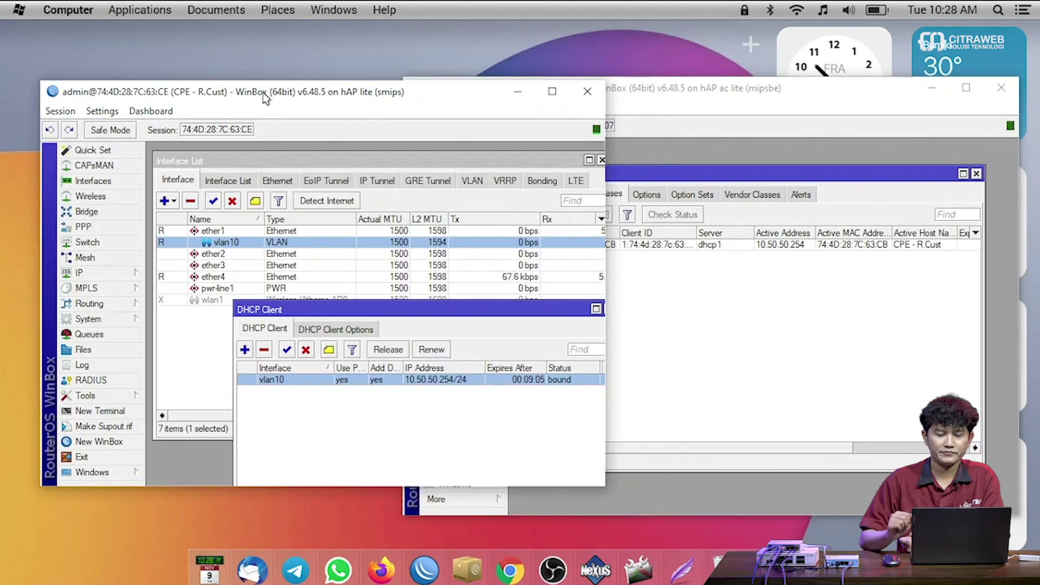